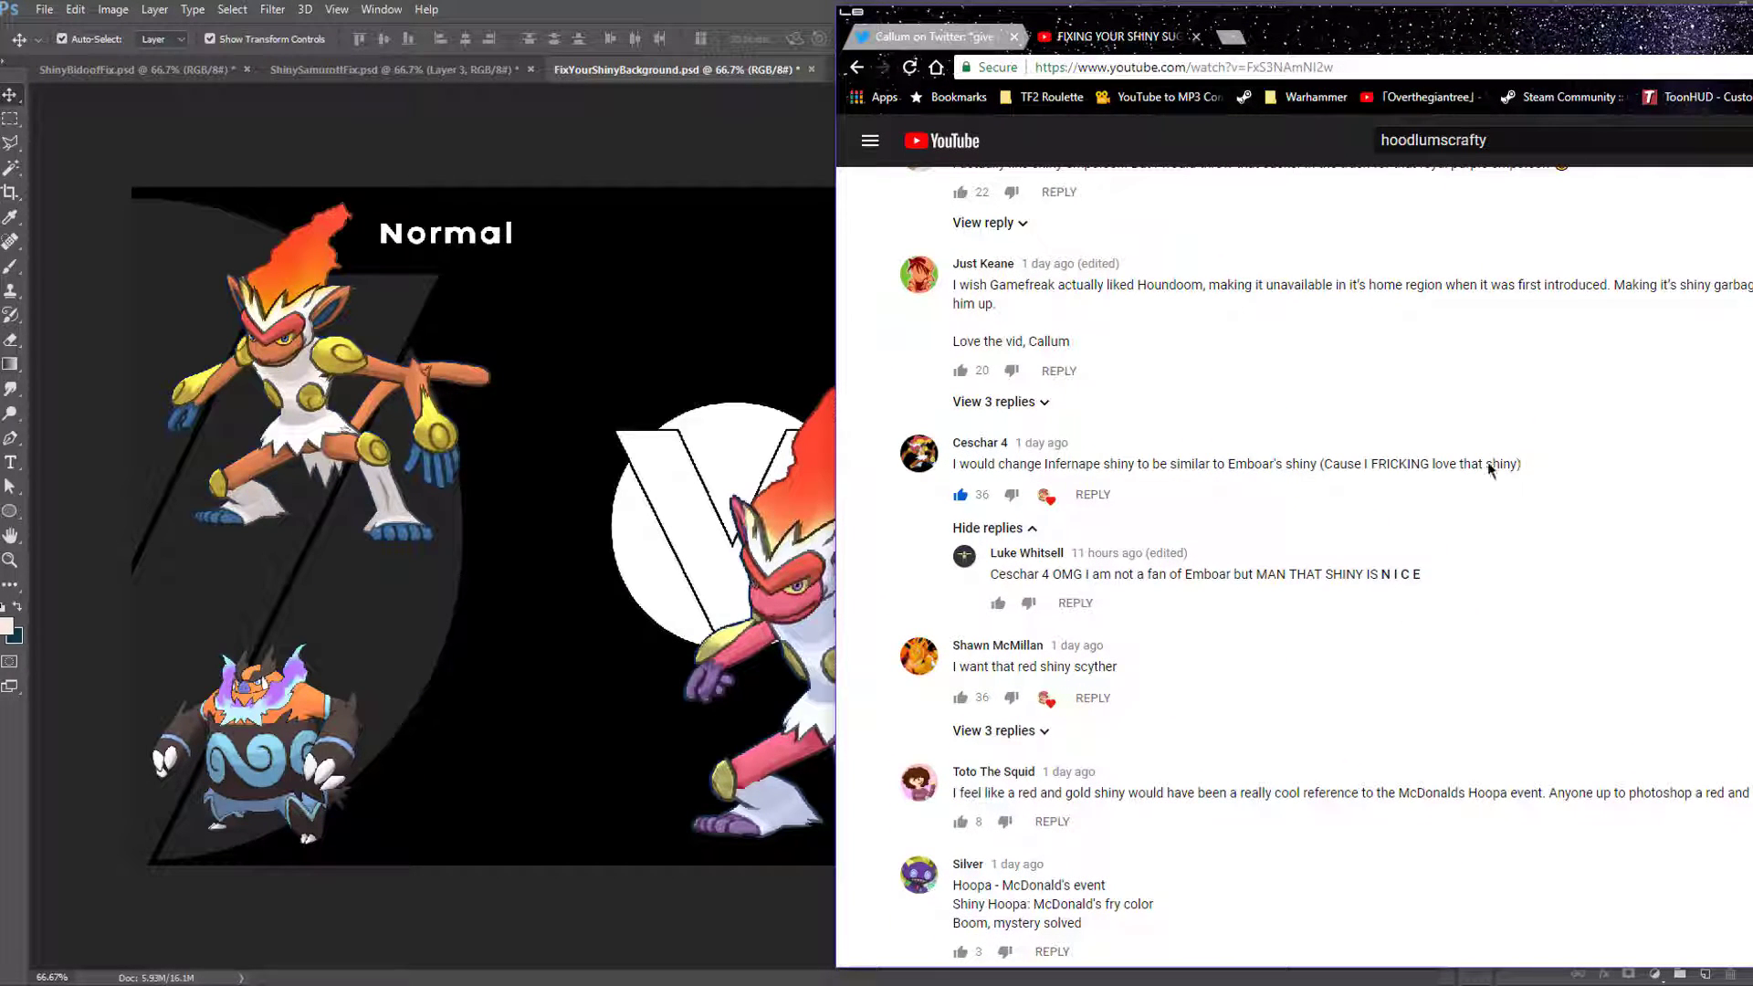
Step: Highlight the YouTube comment about an Emboar-style Infernape shiny, then go to the Twitter post
{"action": "scroll", "coordinate": [1268, 448], "scroll_direction": "down", "scroll_amount": 1}
{"action": "left_click_drag", "start_coordinate": [1079, 386], "coordinate": [1303, 402]}
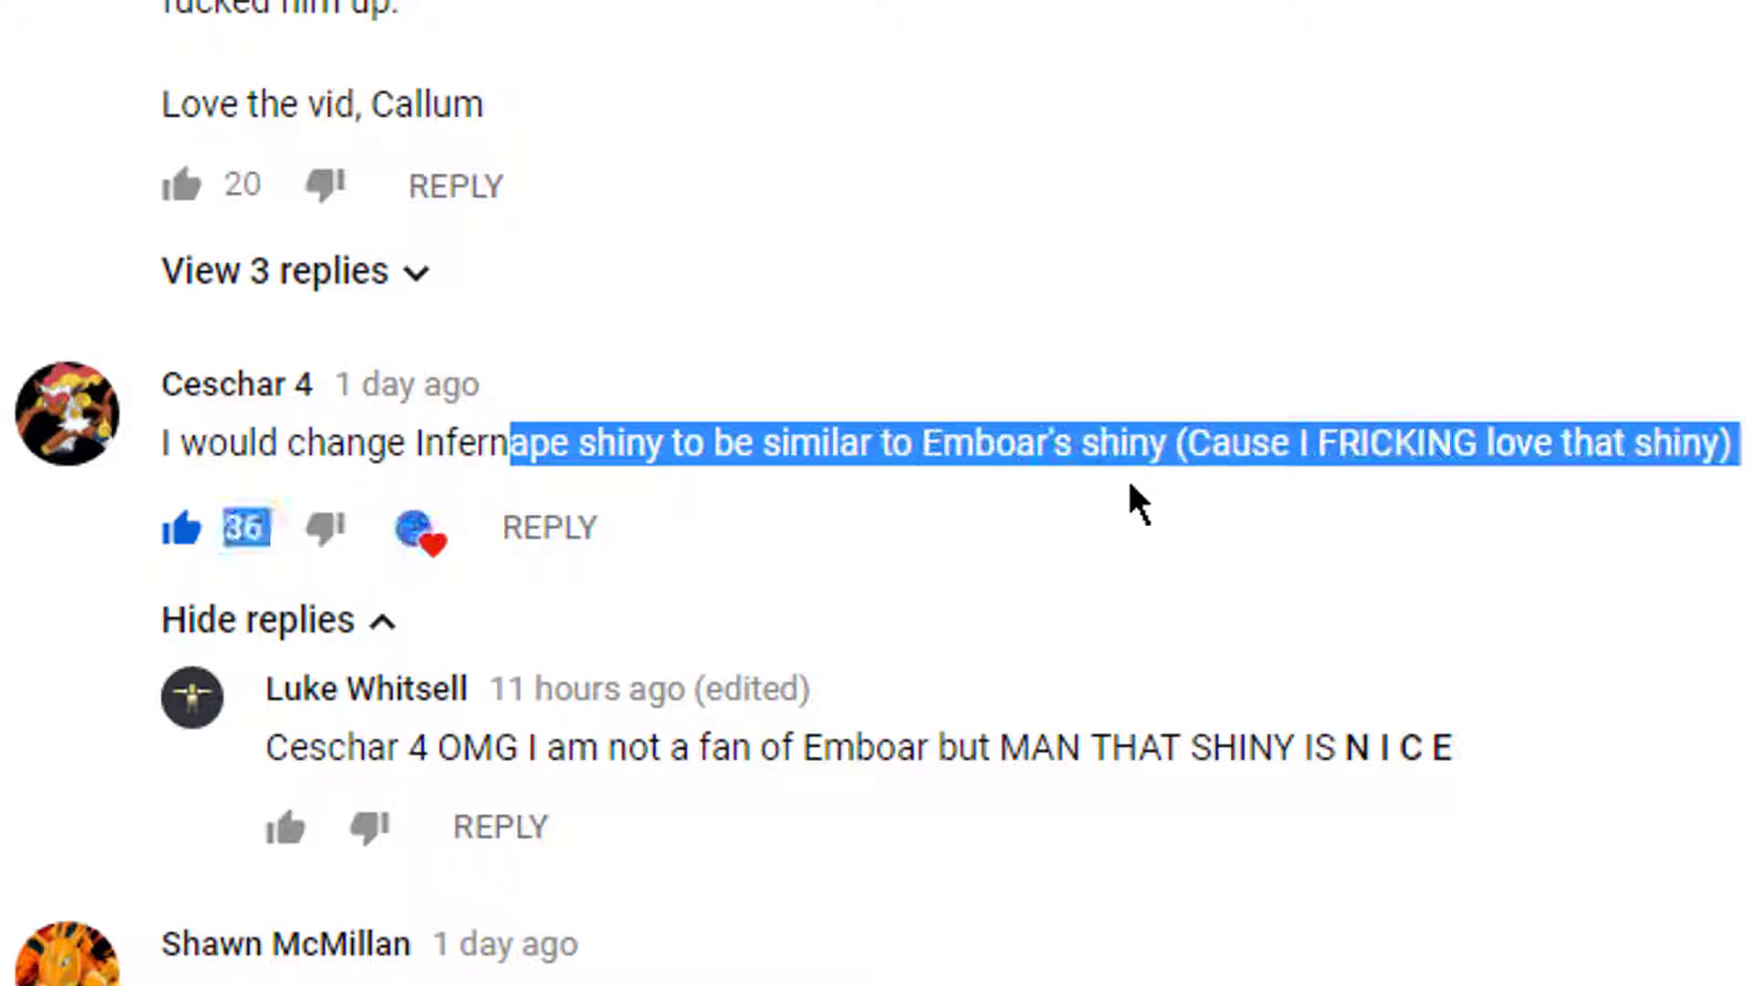
{"action": "left_click_drag", "start_coordinate": [1131, 484], "coordinate": [1158, 486]}
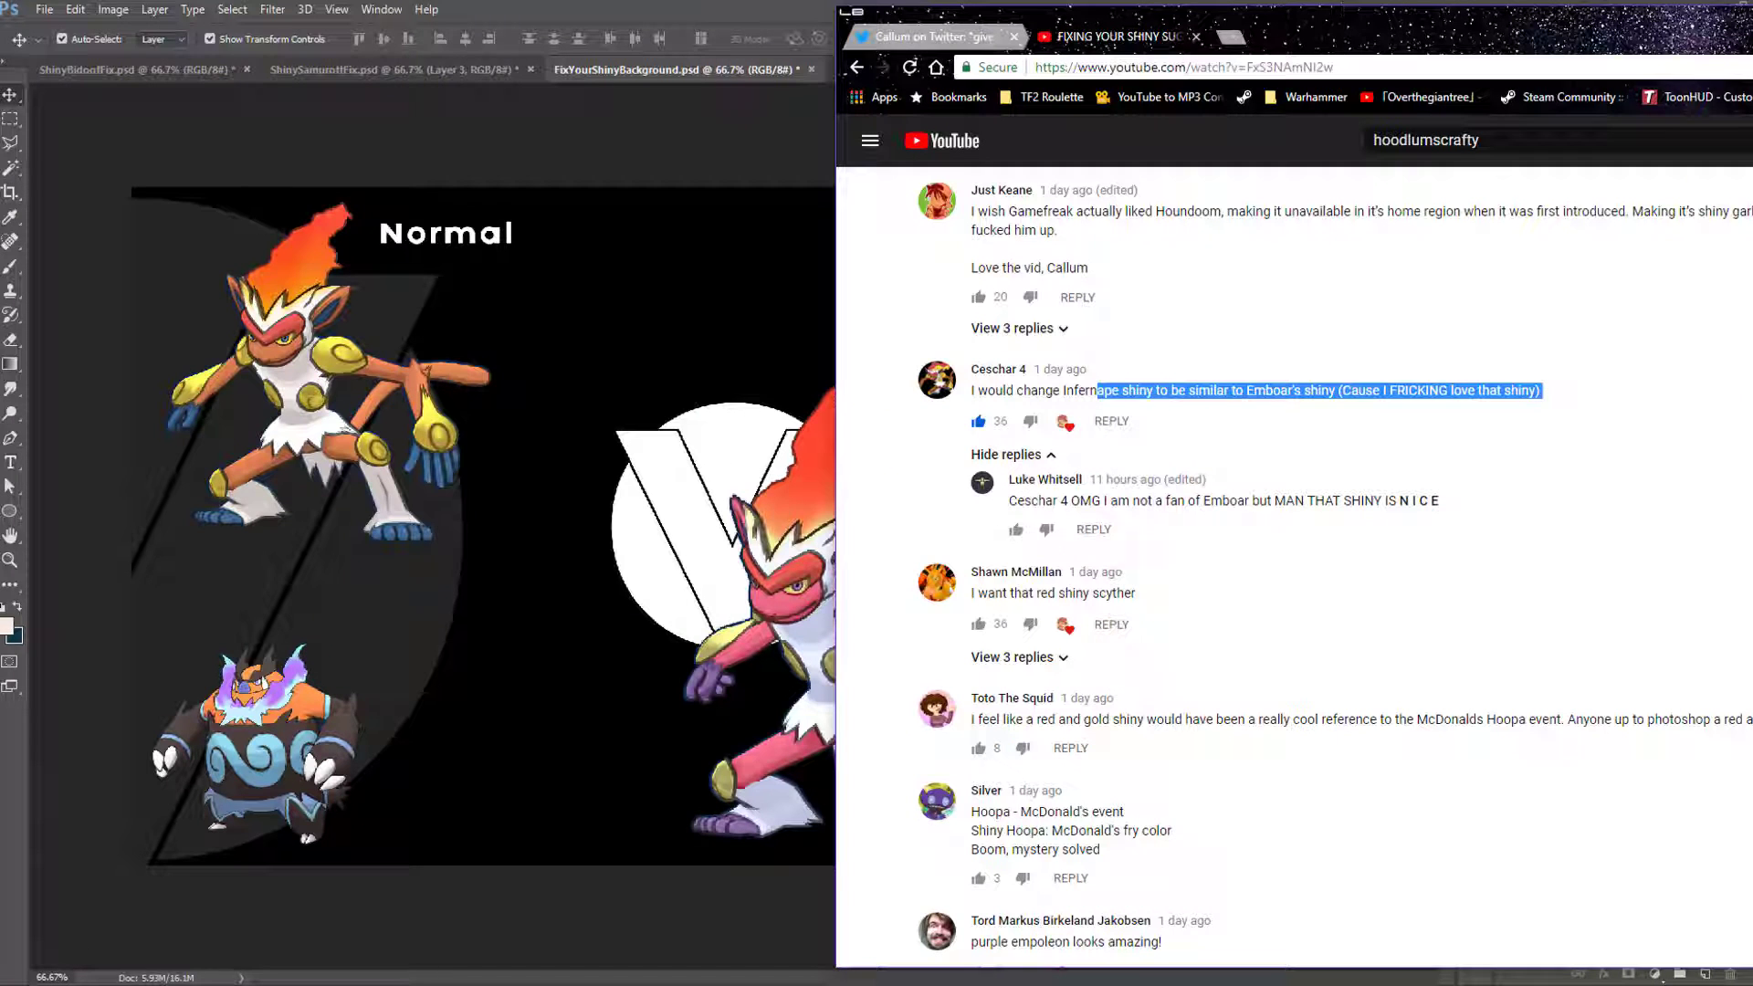
{"action": "left_click", "coordinate": [950, 40]}
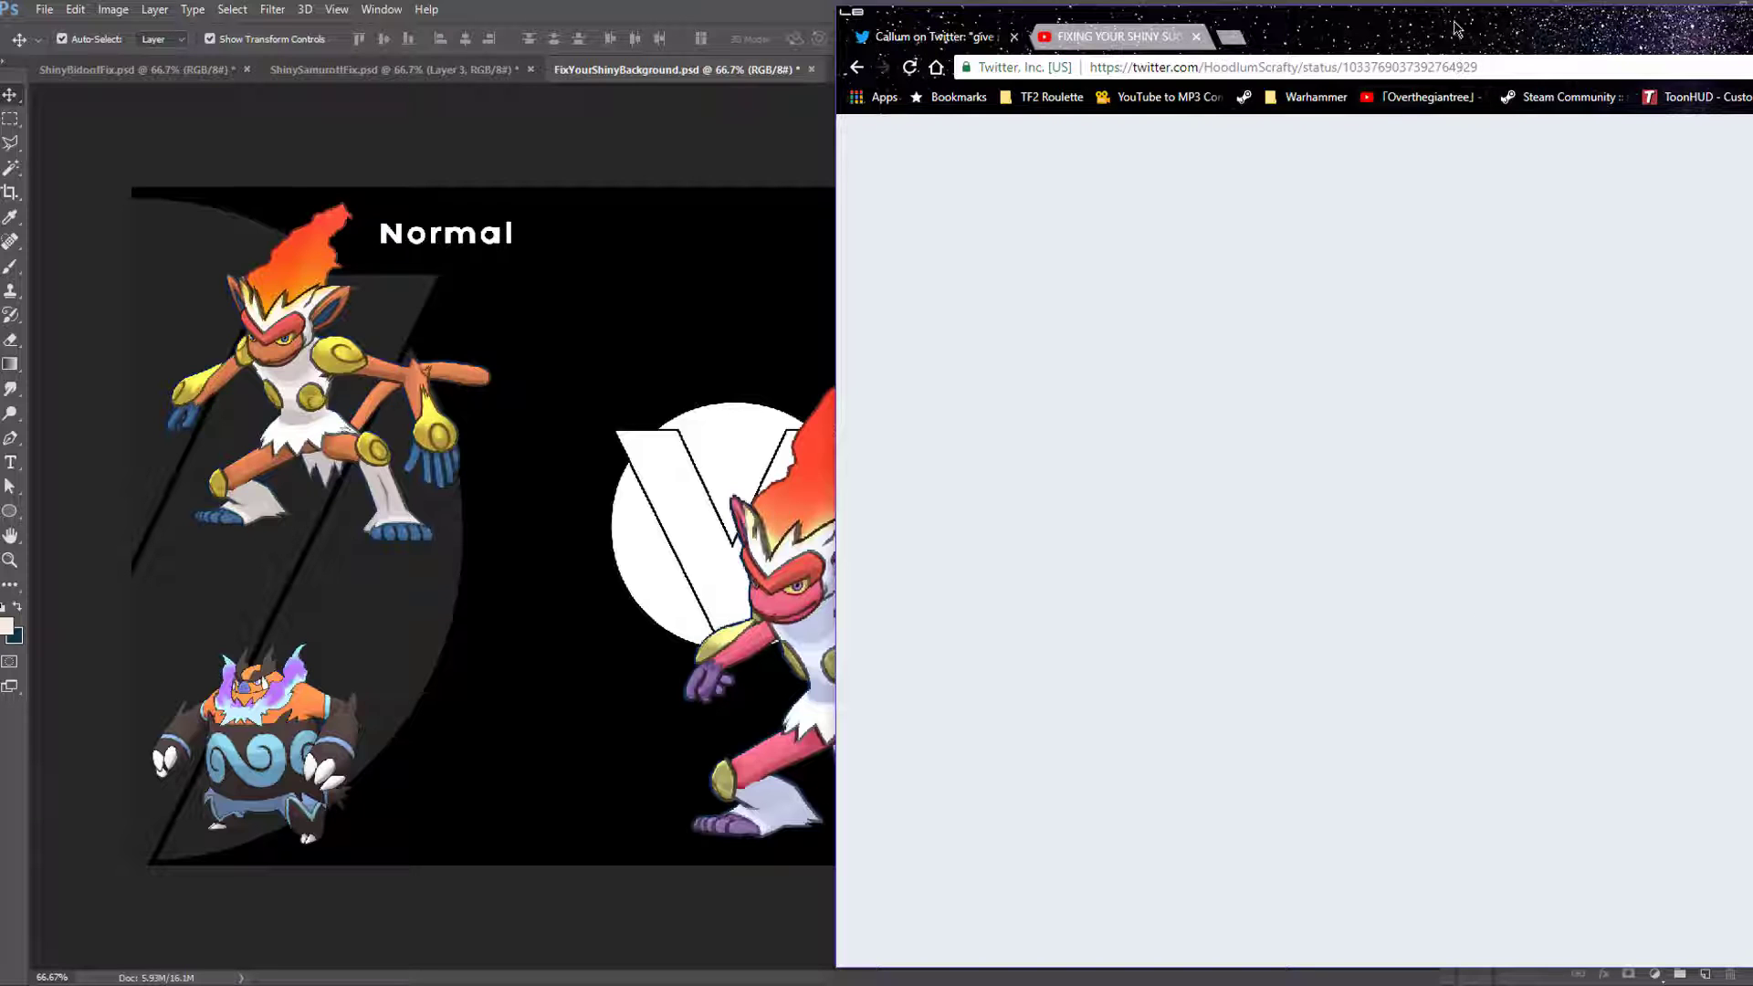
Step: Move the browser window left and scroll through the tweet's replies about shinies to fix
{"action": "left_click_drag", "start_coordinate": [1455, 27], "coordinate": [987, 31]}
{"action": "scroll", "coordinate": [1130, 478], "scroll_direction": "up", "scroll_amount": 20}
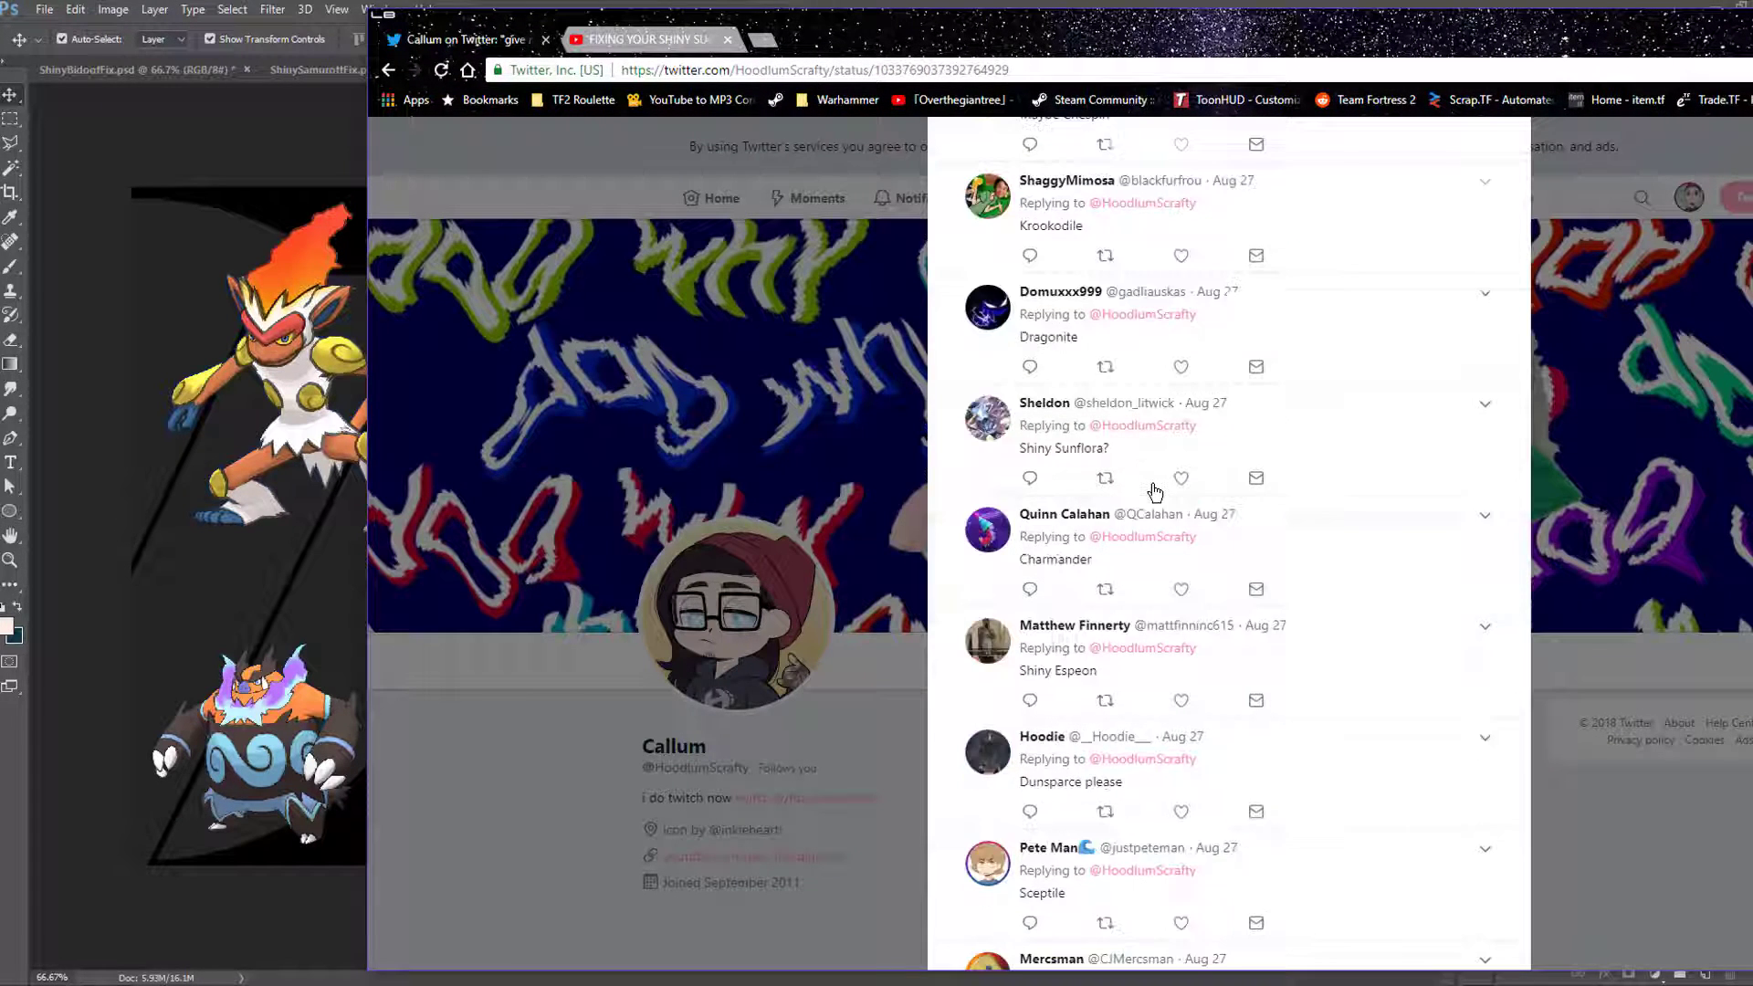
{"action": "scroll", "coordinate": [1155, 493], "scroll_direction": "up", "scroll_amount": 15}
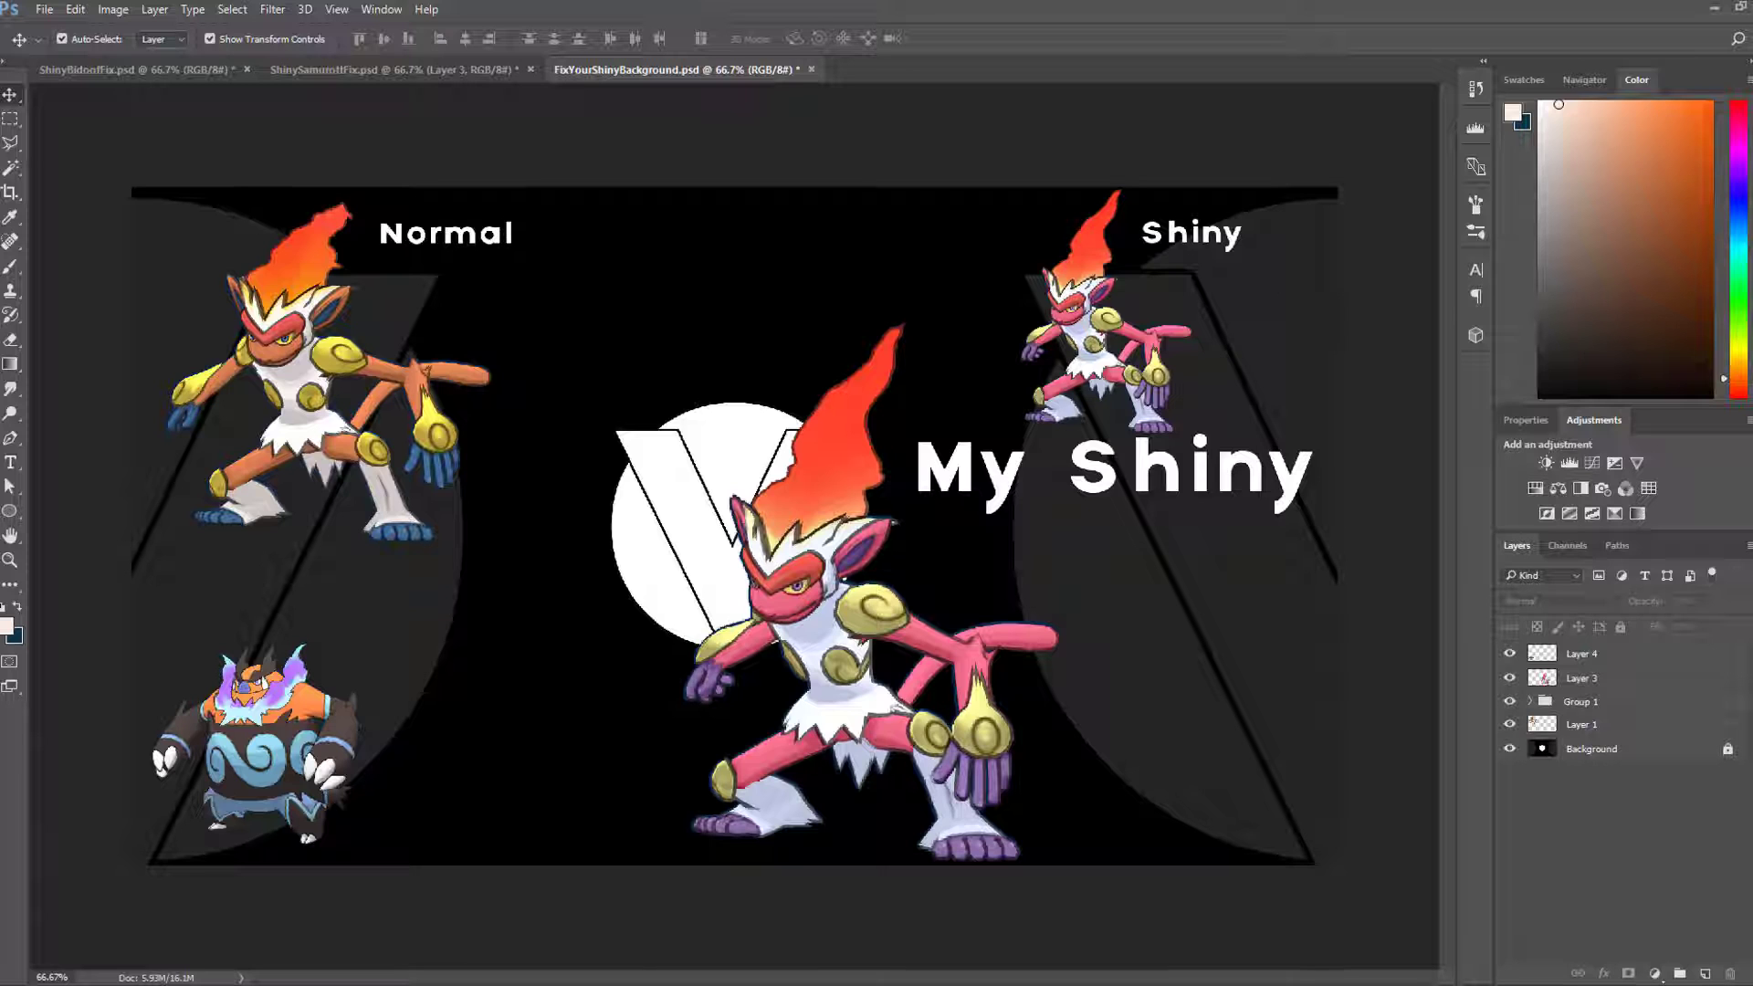
Step: Switch to ShinyBidoofFix.psd and select Layer 3 copy 3, the leftmost bottom Bidoof
{"action": "left_click", "coordinate": [121, 73]}
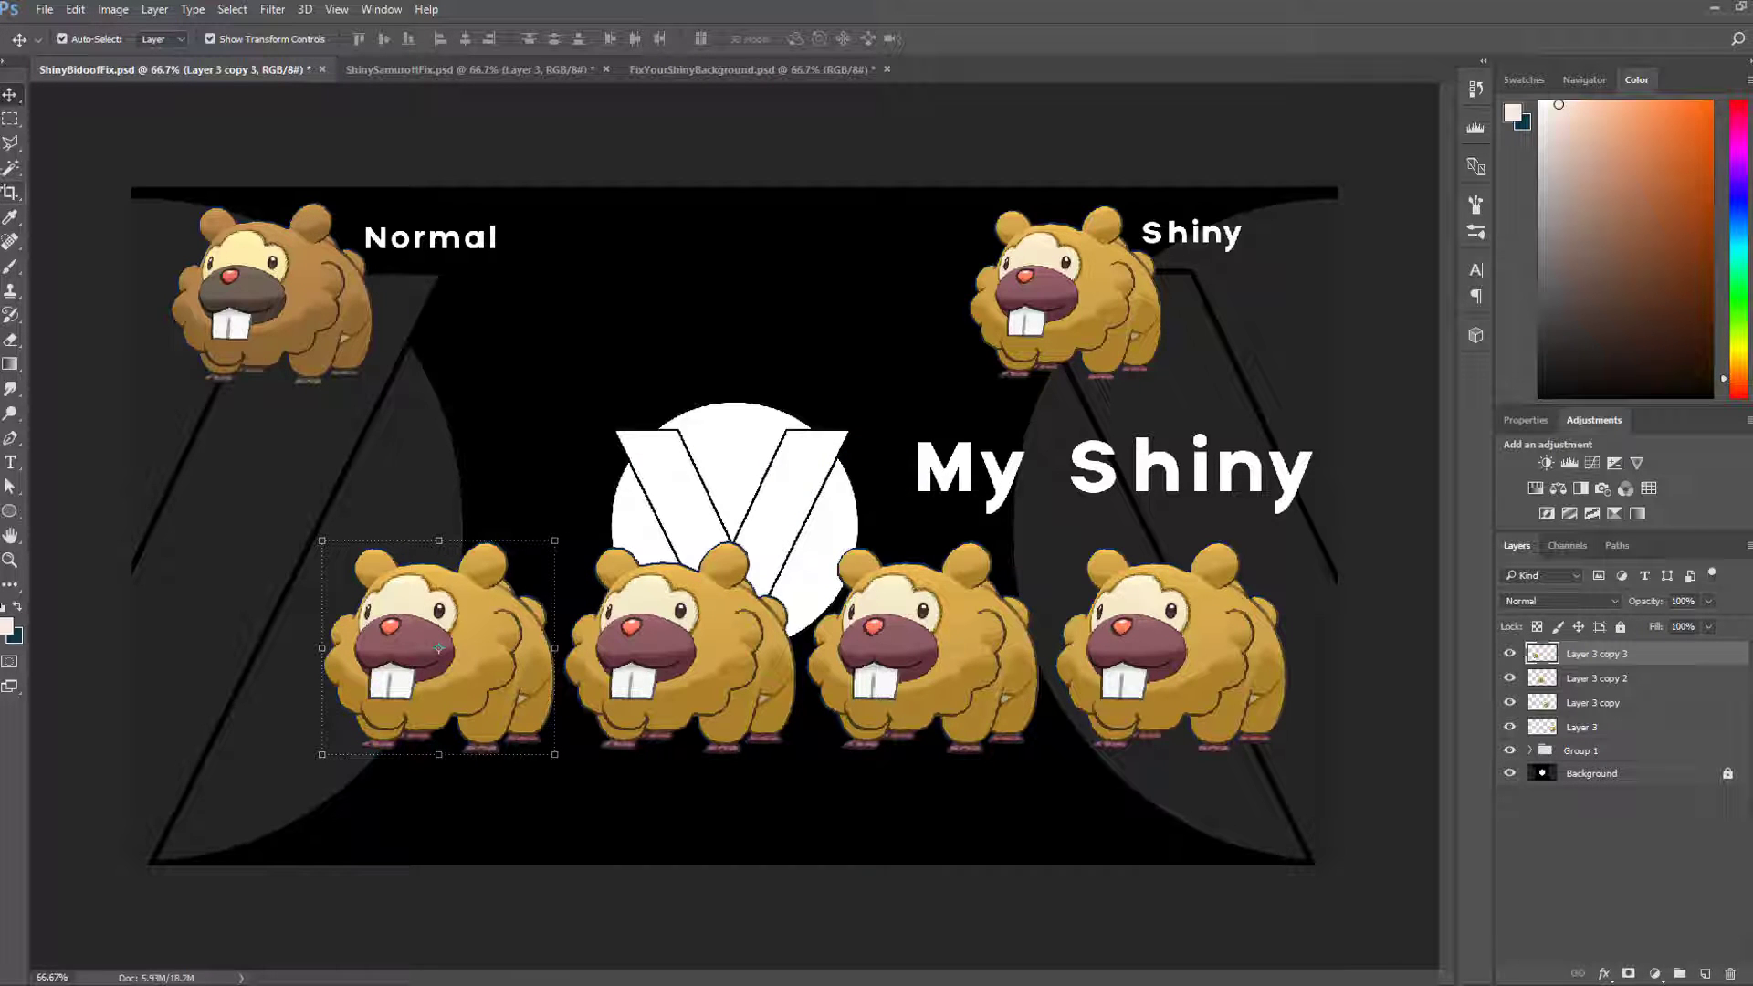
{"action": "left_click", "coordinate": [131, 139]}
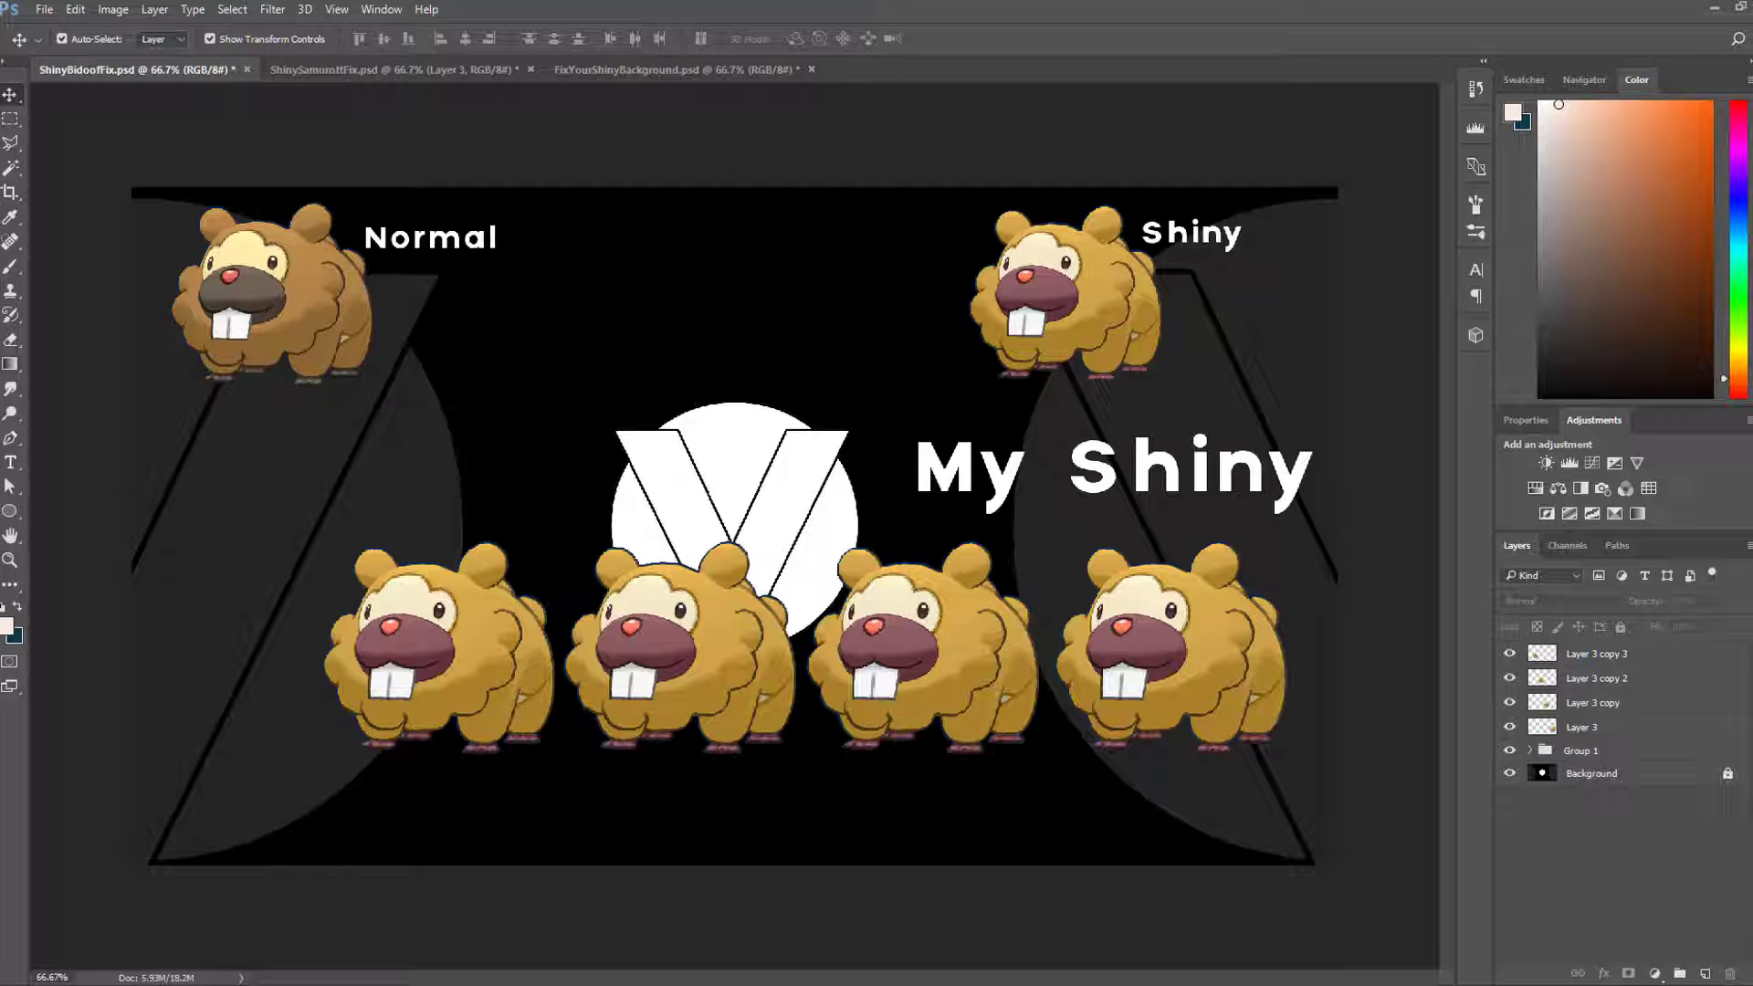
{"action": "left_click", "coordinate": [439, 648]}
Step: Select the bottom-left Bidoof's brown fur with Color Range, sampling two brown shades
{"action": "left_click", "coordinate": [266, 11]}
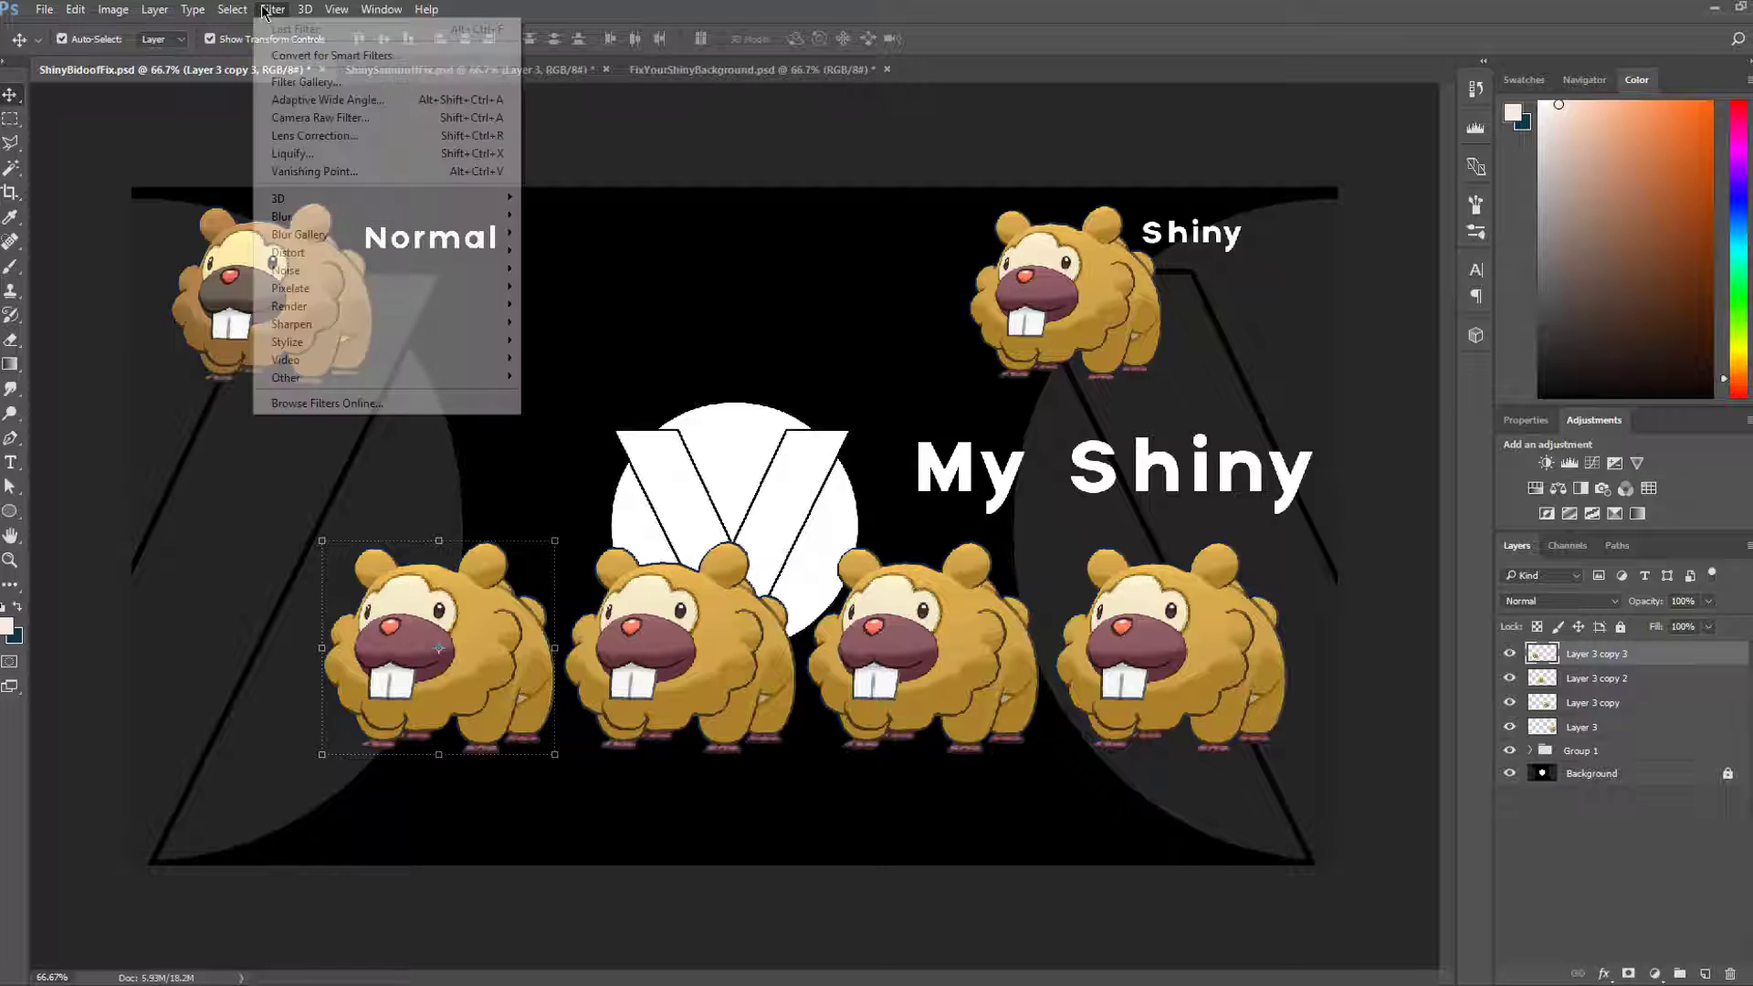
{"action": "left_click", "coordinate": [266, 11]}
{"action": "left_click", "coordinate": [240, 11]}
{"action": "left_click", "coordinate": [225, 12]}
{"action": "left_click", "coordinate": [233, 11]}
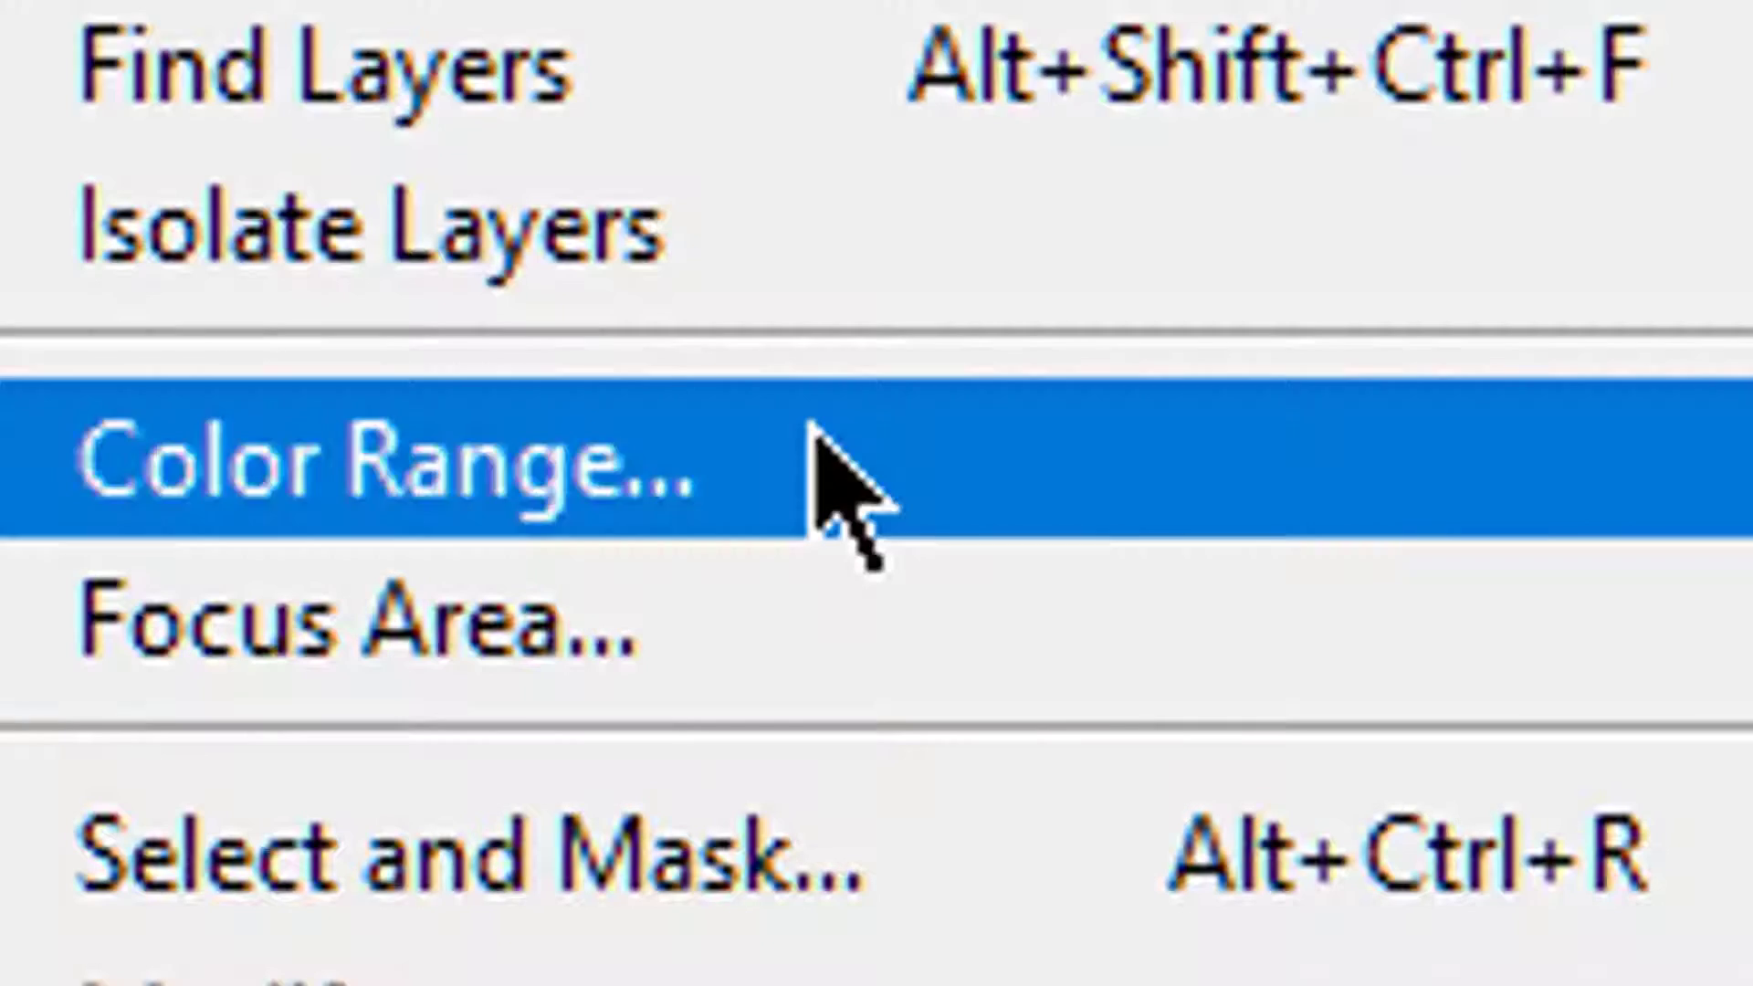
{"action": "left_click", "coordinate": [292, 200]}
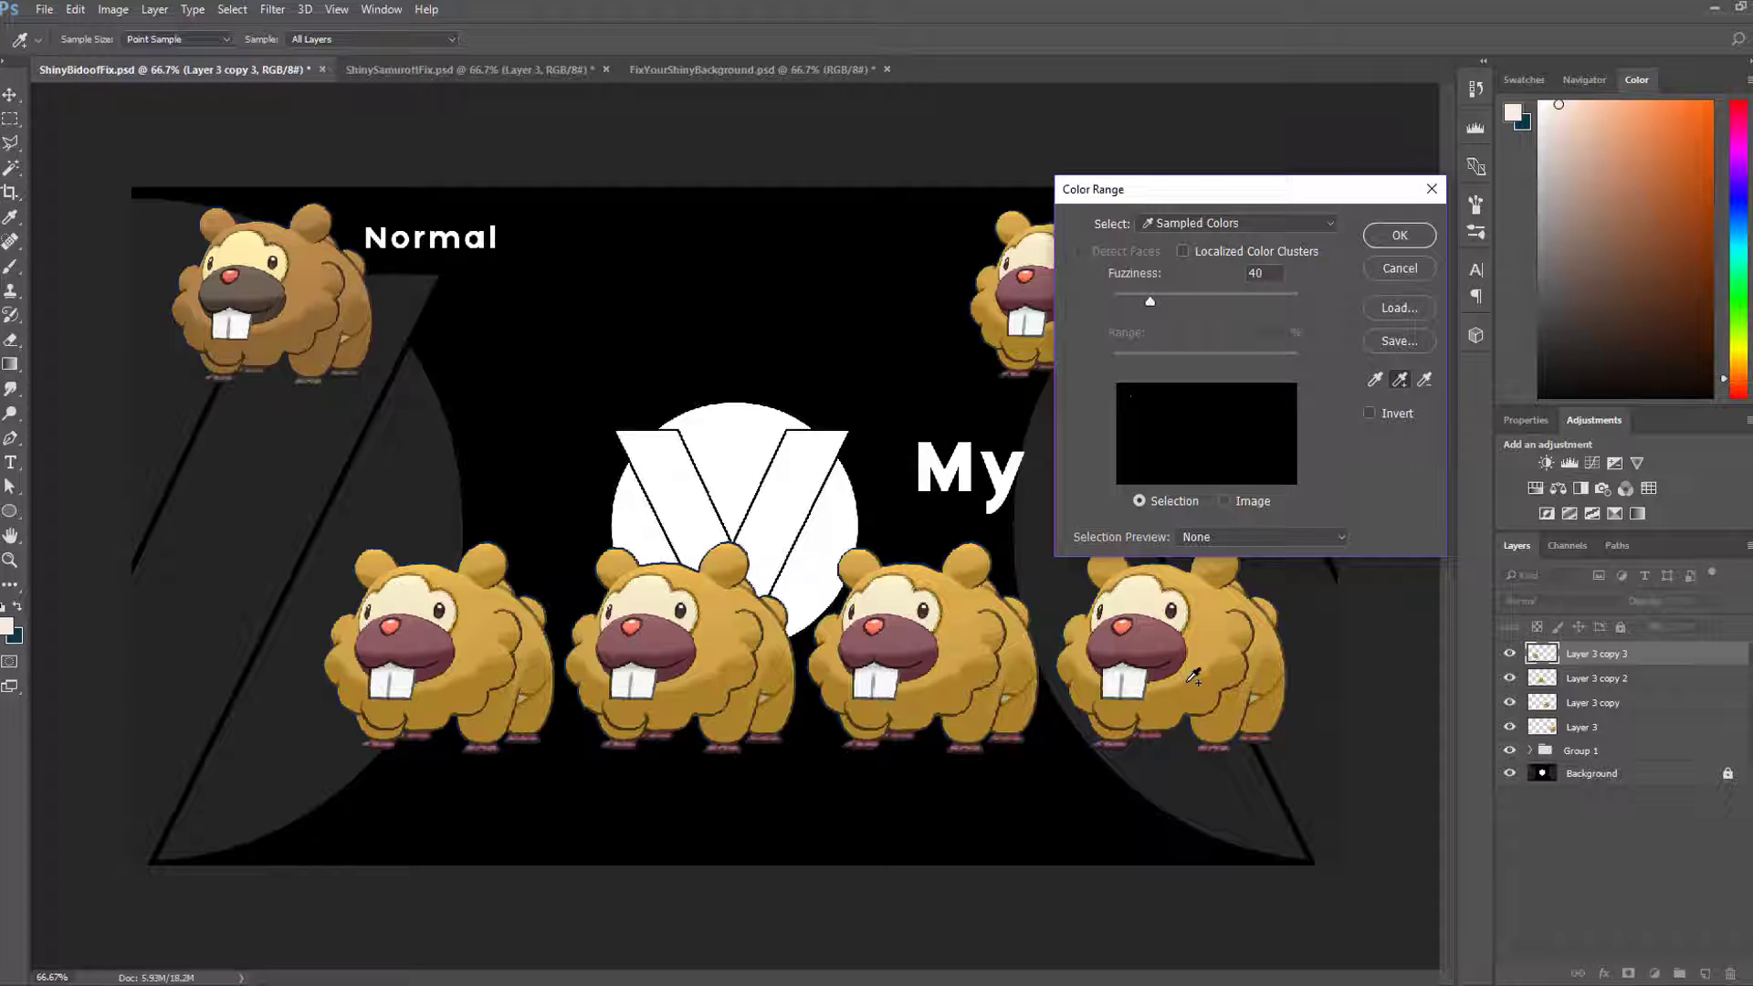
{"action": "left_click", "coordinate": [1193, 676]}
{"action": "left_click", "coordinate": [1270, 604]}
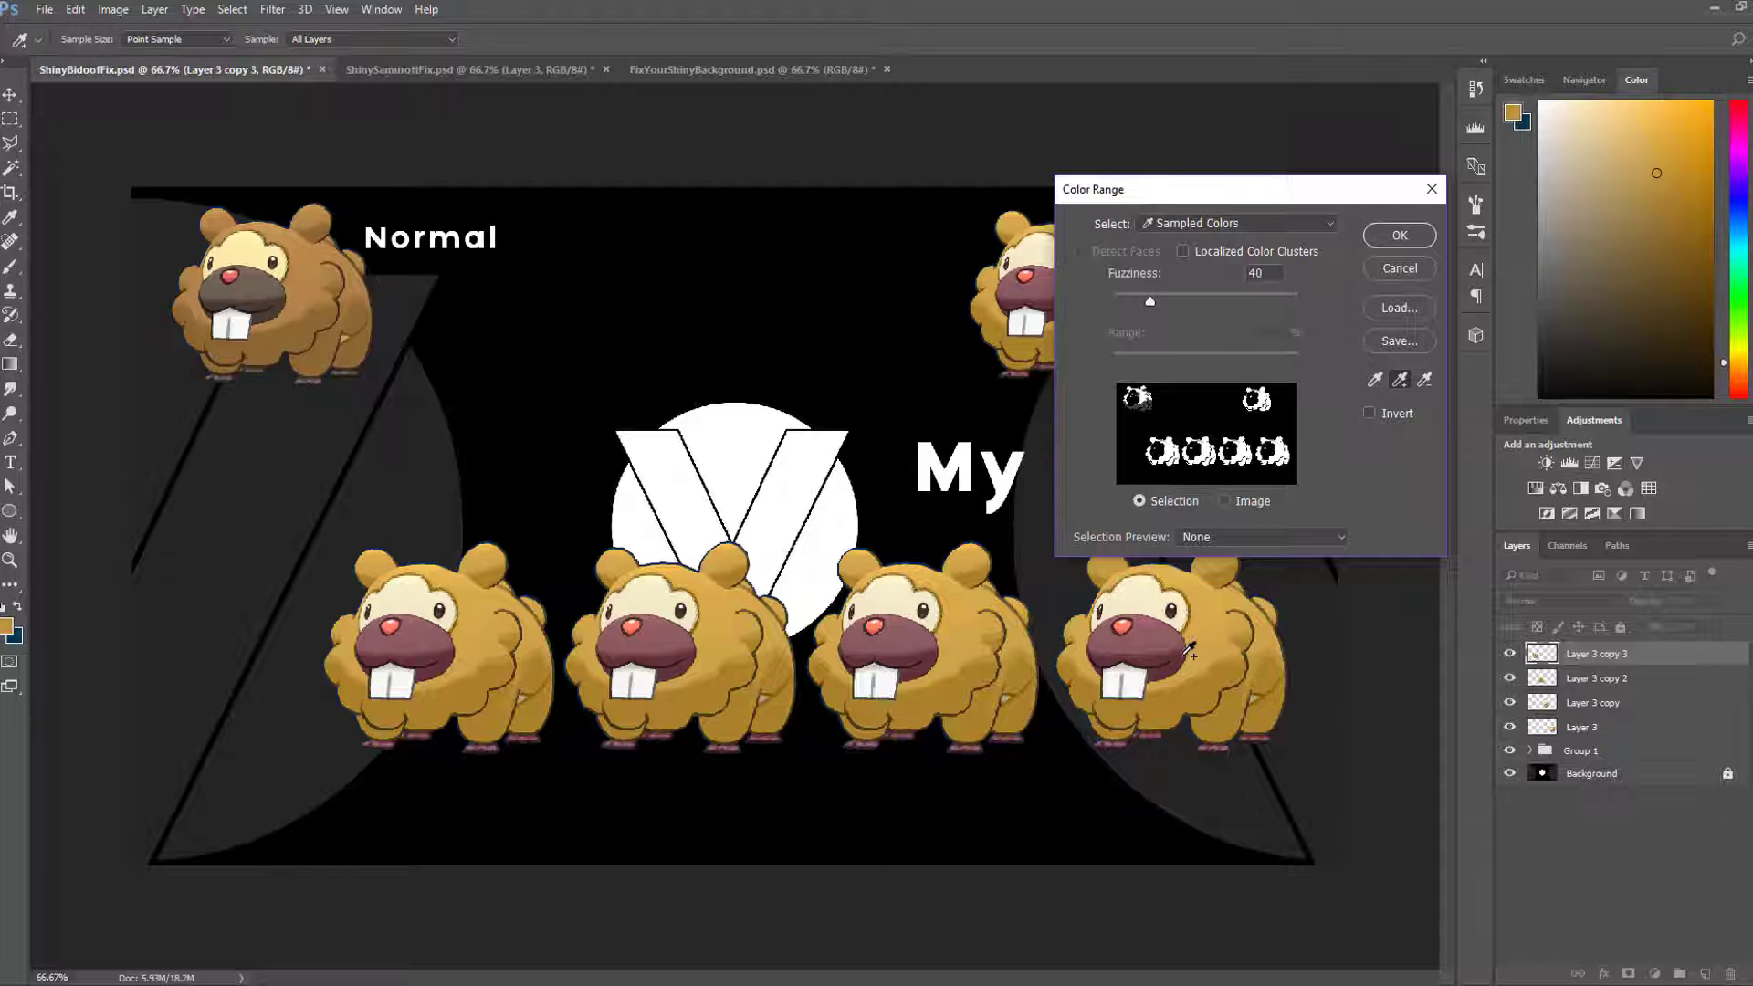
{"action": "left_click", "coordinate": [1399, 235]}
Step: Recolour the selected fur reddish with Hue -26, Saturation +5, Lightness -13
{"action": "key", "text": "v"}
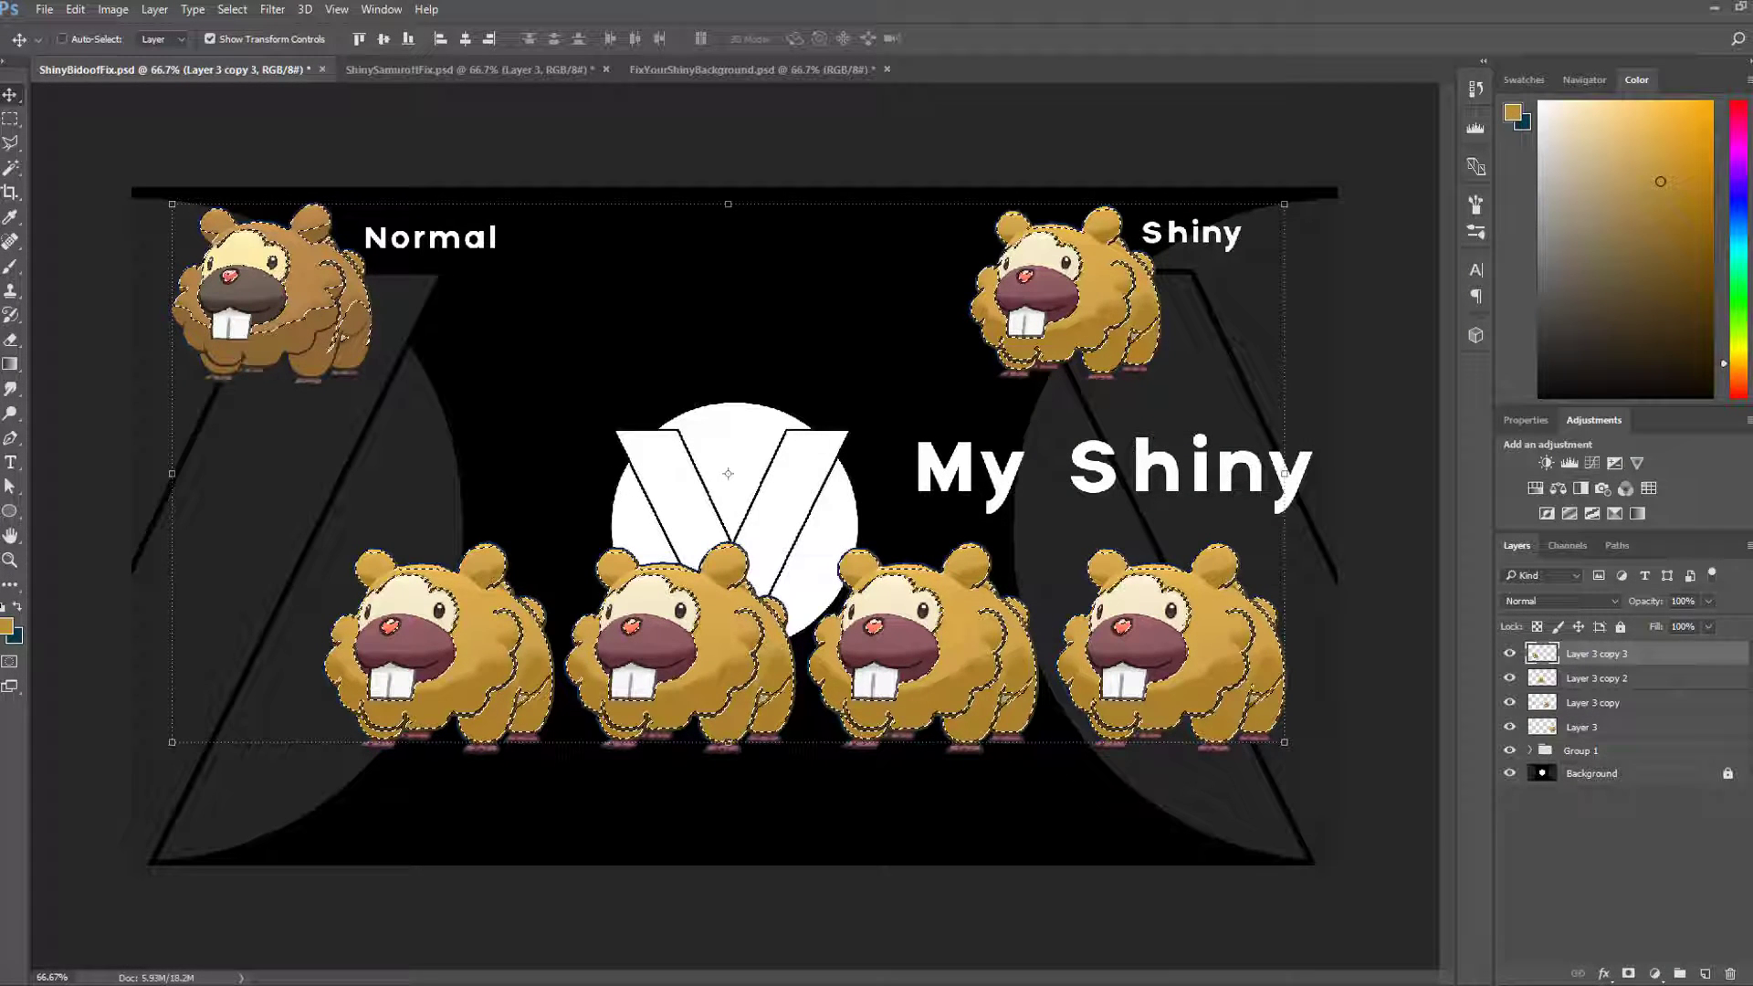
{"action": "key", "text": "ctrl+u"}
{"action": "left_click_drag", "start_coordinate": [1193, 570], "coordinate": [1163, 408]}
{"action": "left_click_drag", "start_coordinate": [1125, 536], "coordinate": [1112, 625]}
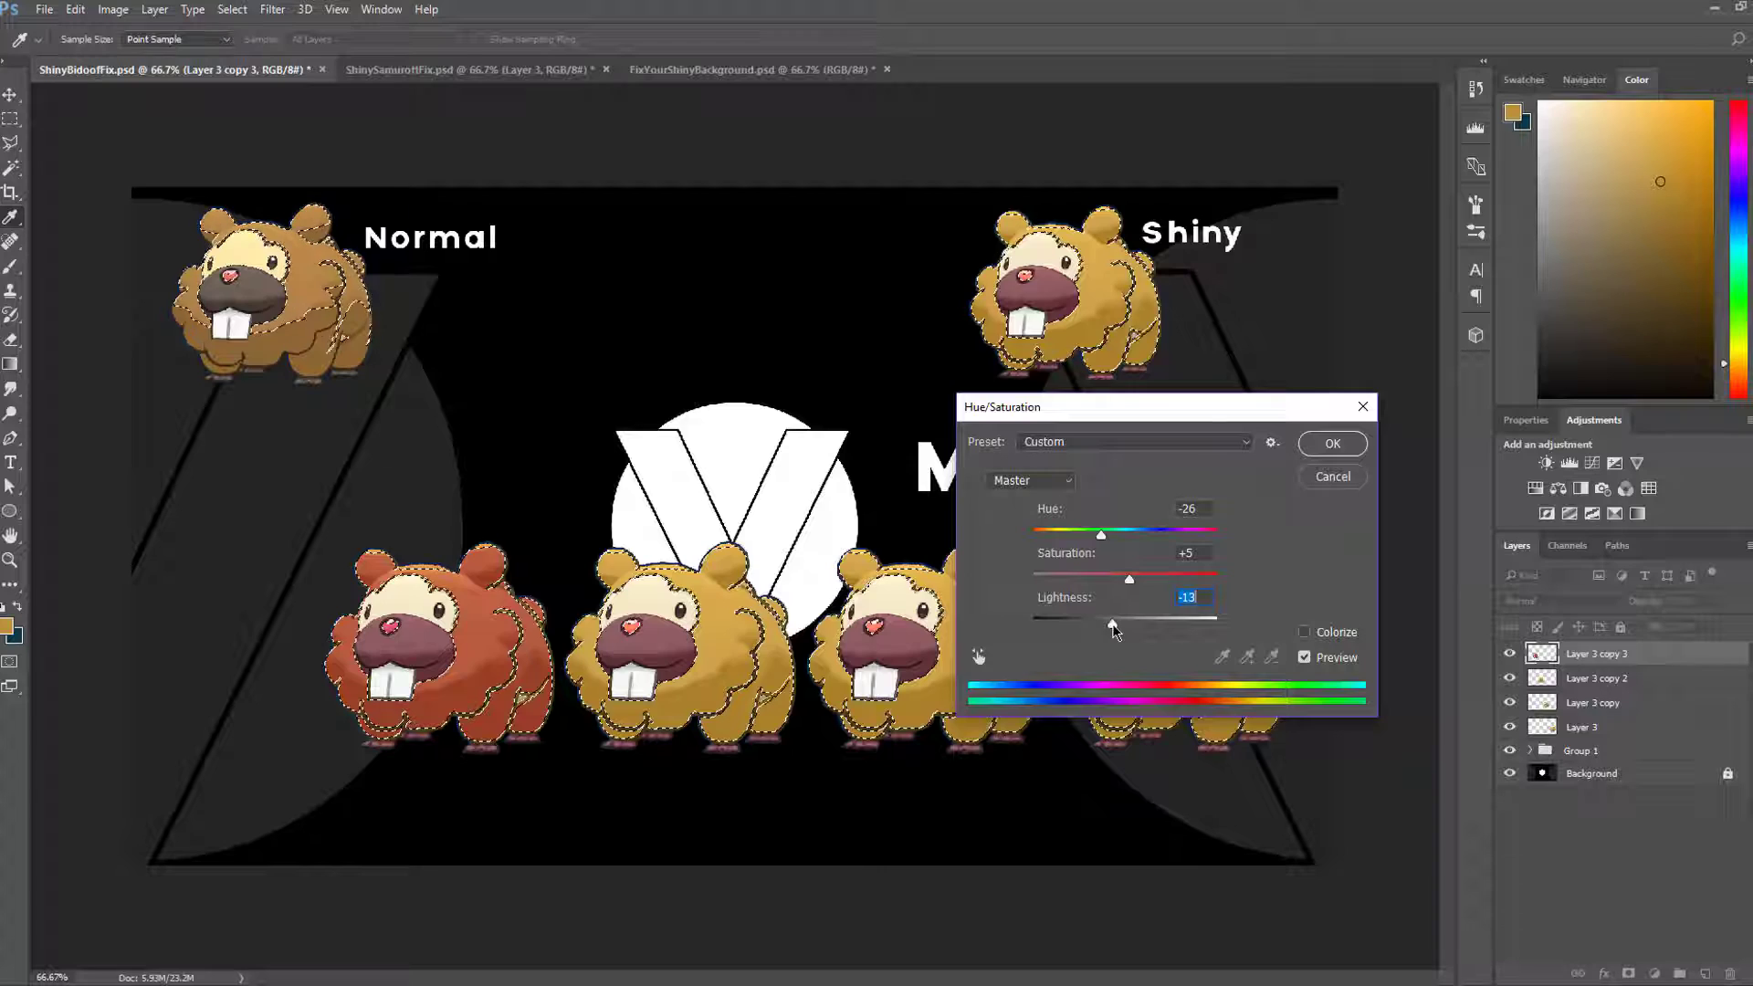
{"action": "left_click", "coordinate": [1333, 444]}
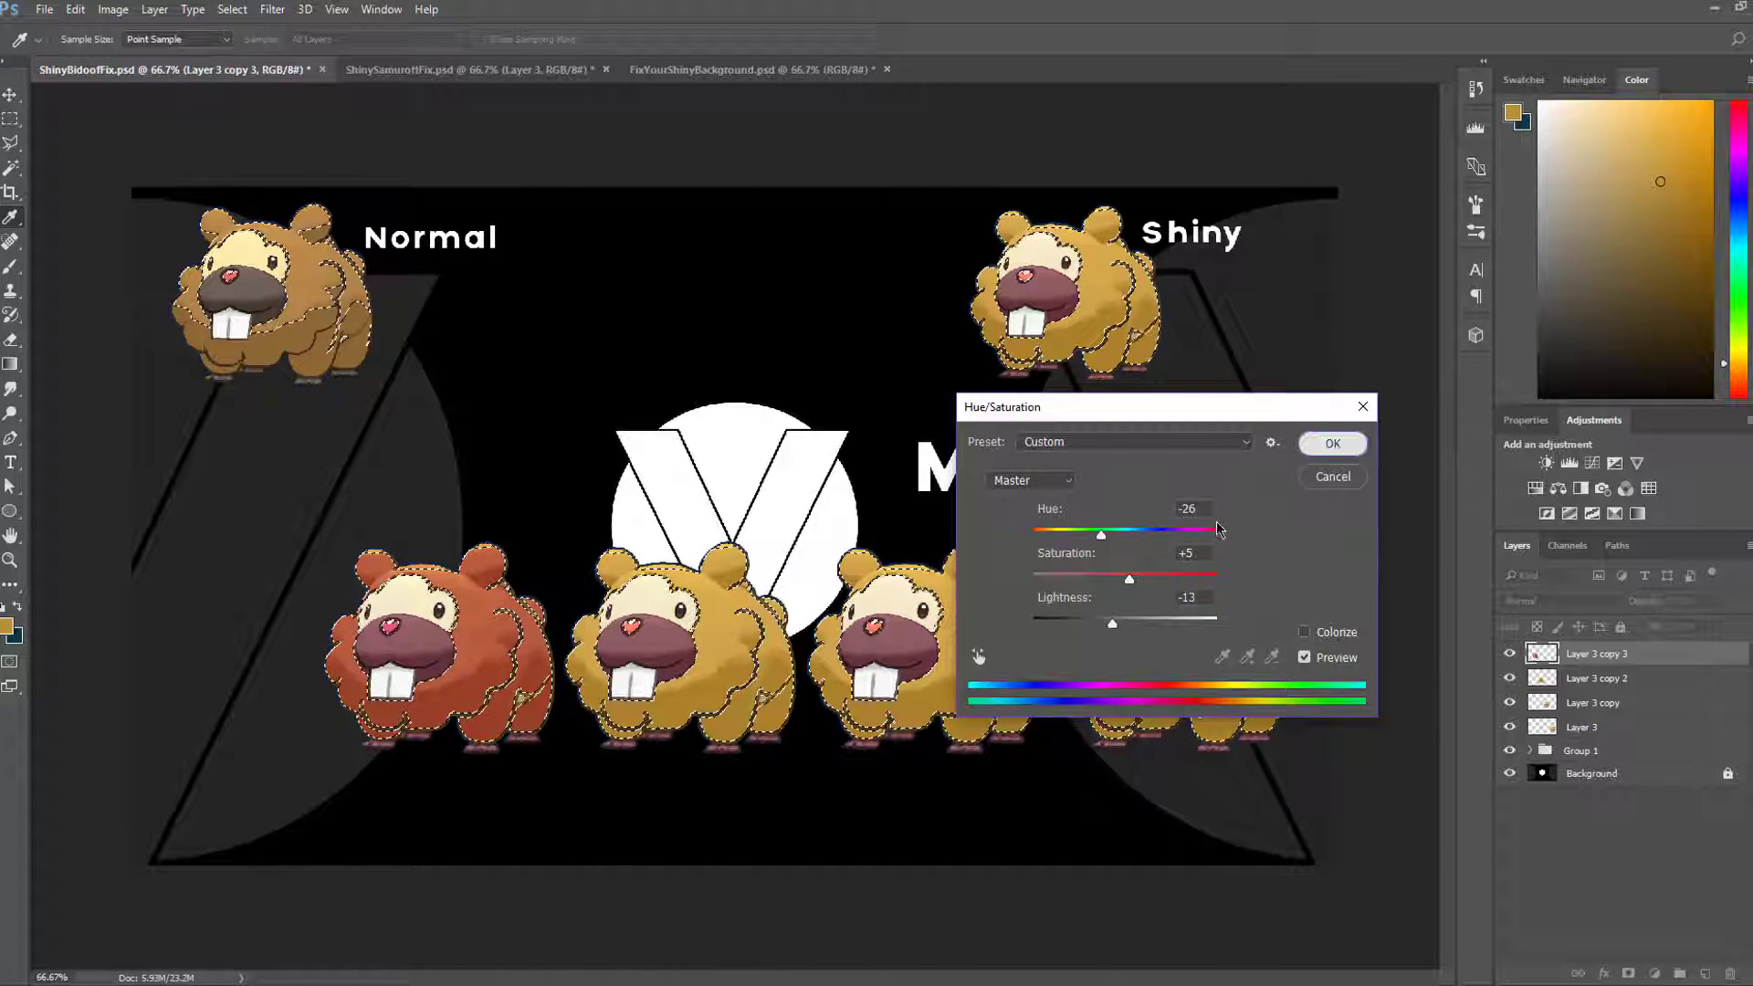
{"action": "key", "text": "Return"}
Step: Zoom in on the red Bidoof and clear the fur selection
{"action": "key", "text": "v"}
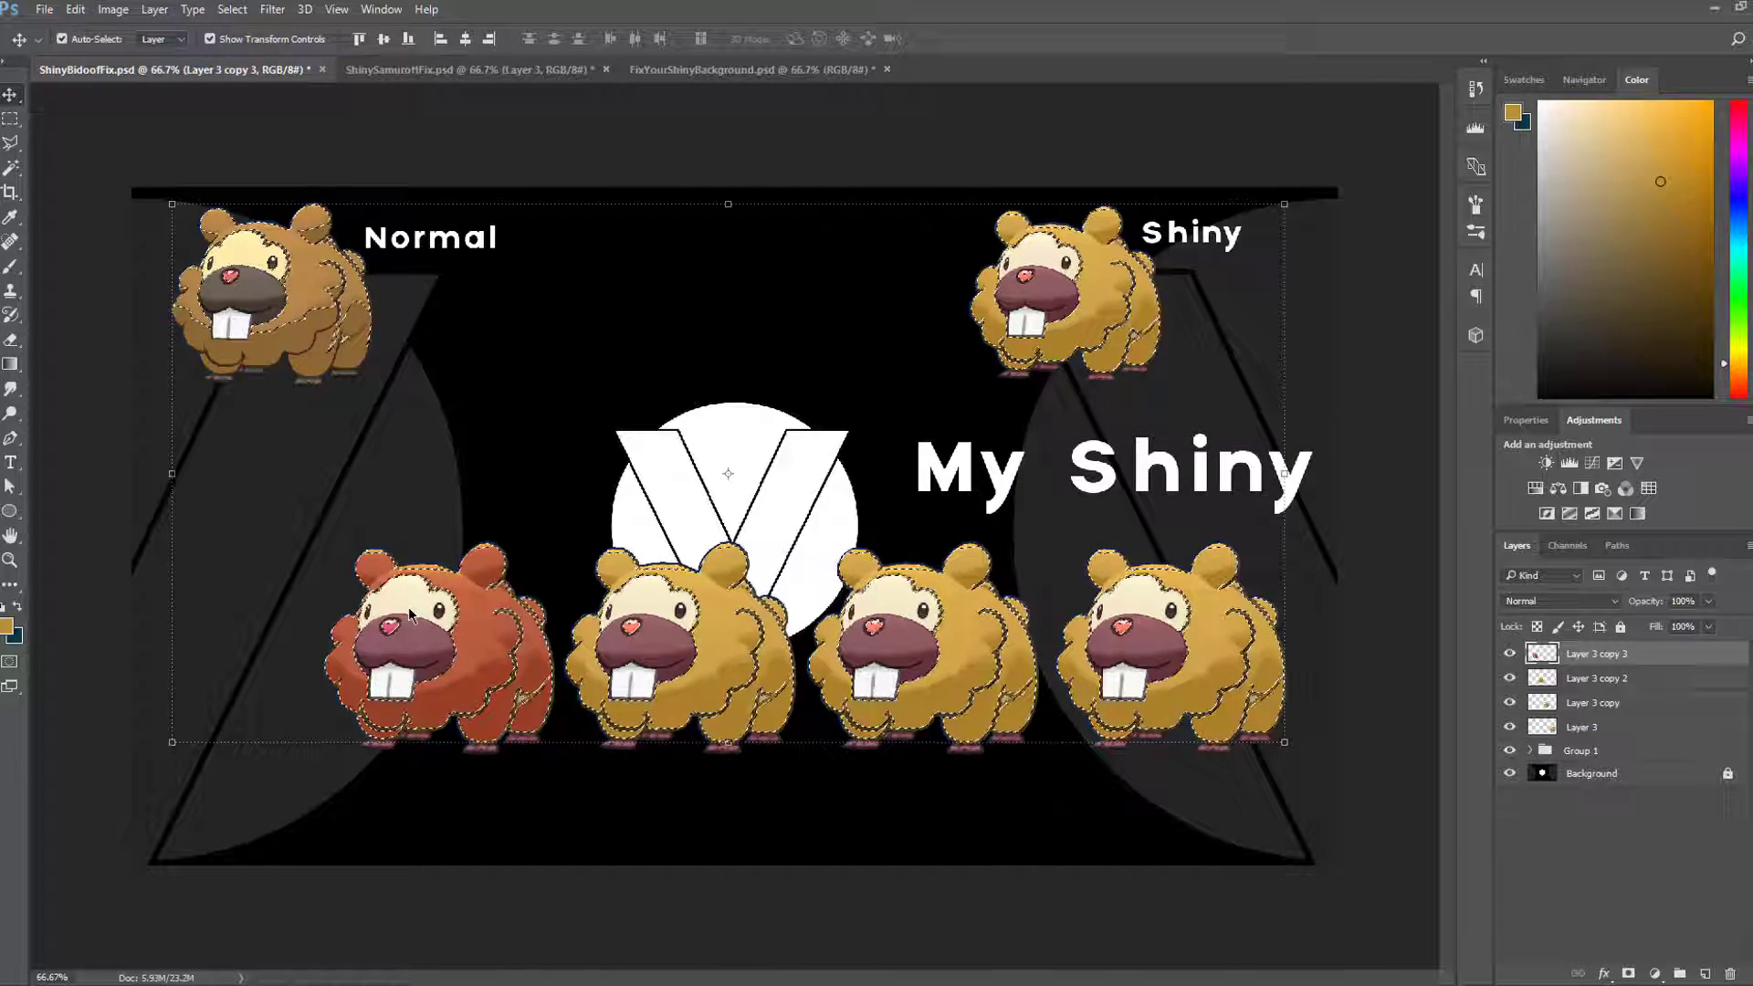
{"action": "key", "text": "ctrl+plus"}
{"action": "key", "text": "ctrl+plus"}
{"action": "left_click_drag", "start_coordinate": [829, 980], "coordinate": [666, 981]}
{"action": "scroll", "coordinate": [654, 737], "scroll_direction": "down", "scroll_amount": 6}
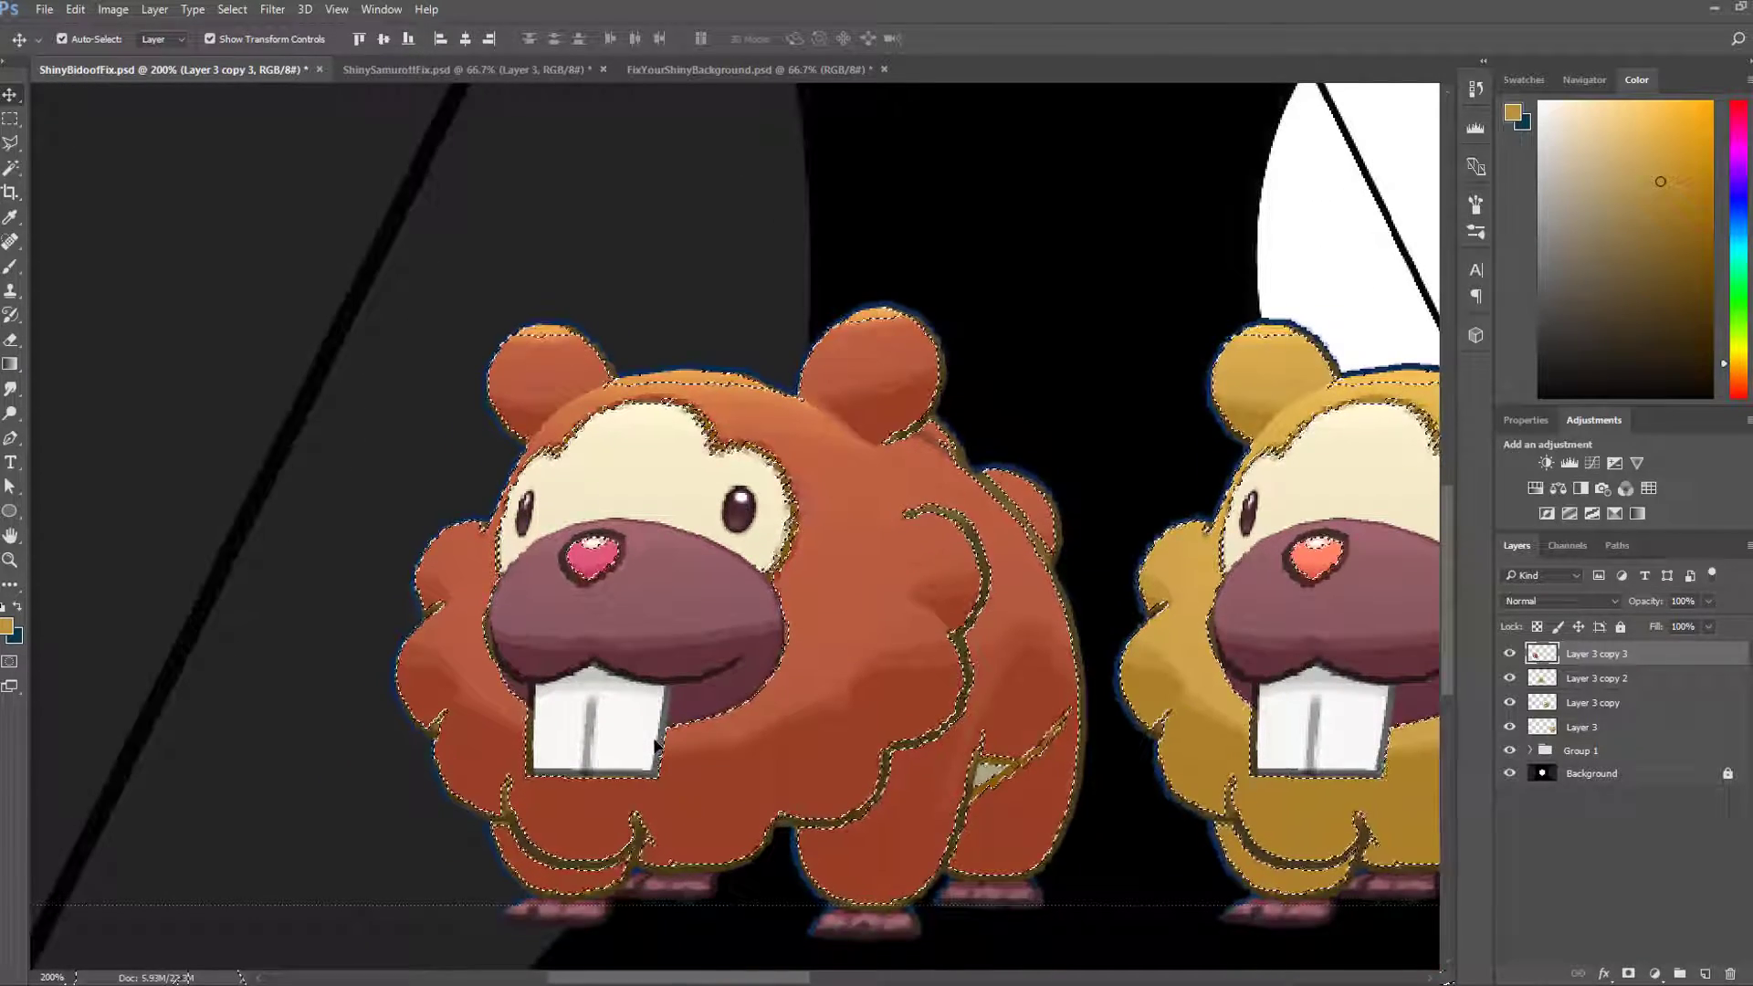
{"action": "scroll", "coordinate": [653, 744], "scroll_direction": "down", "scroll_amount": 1}
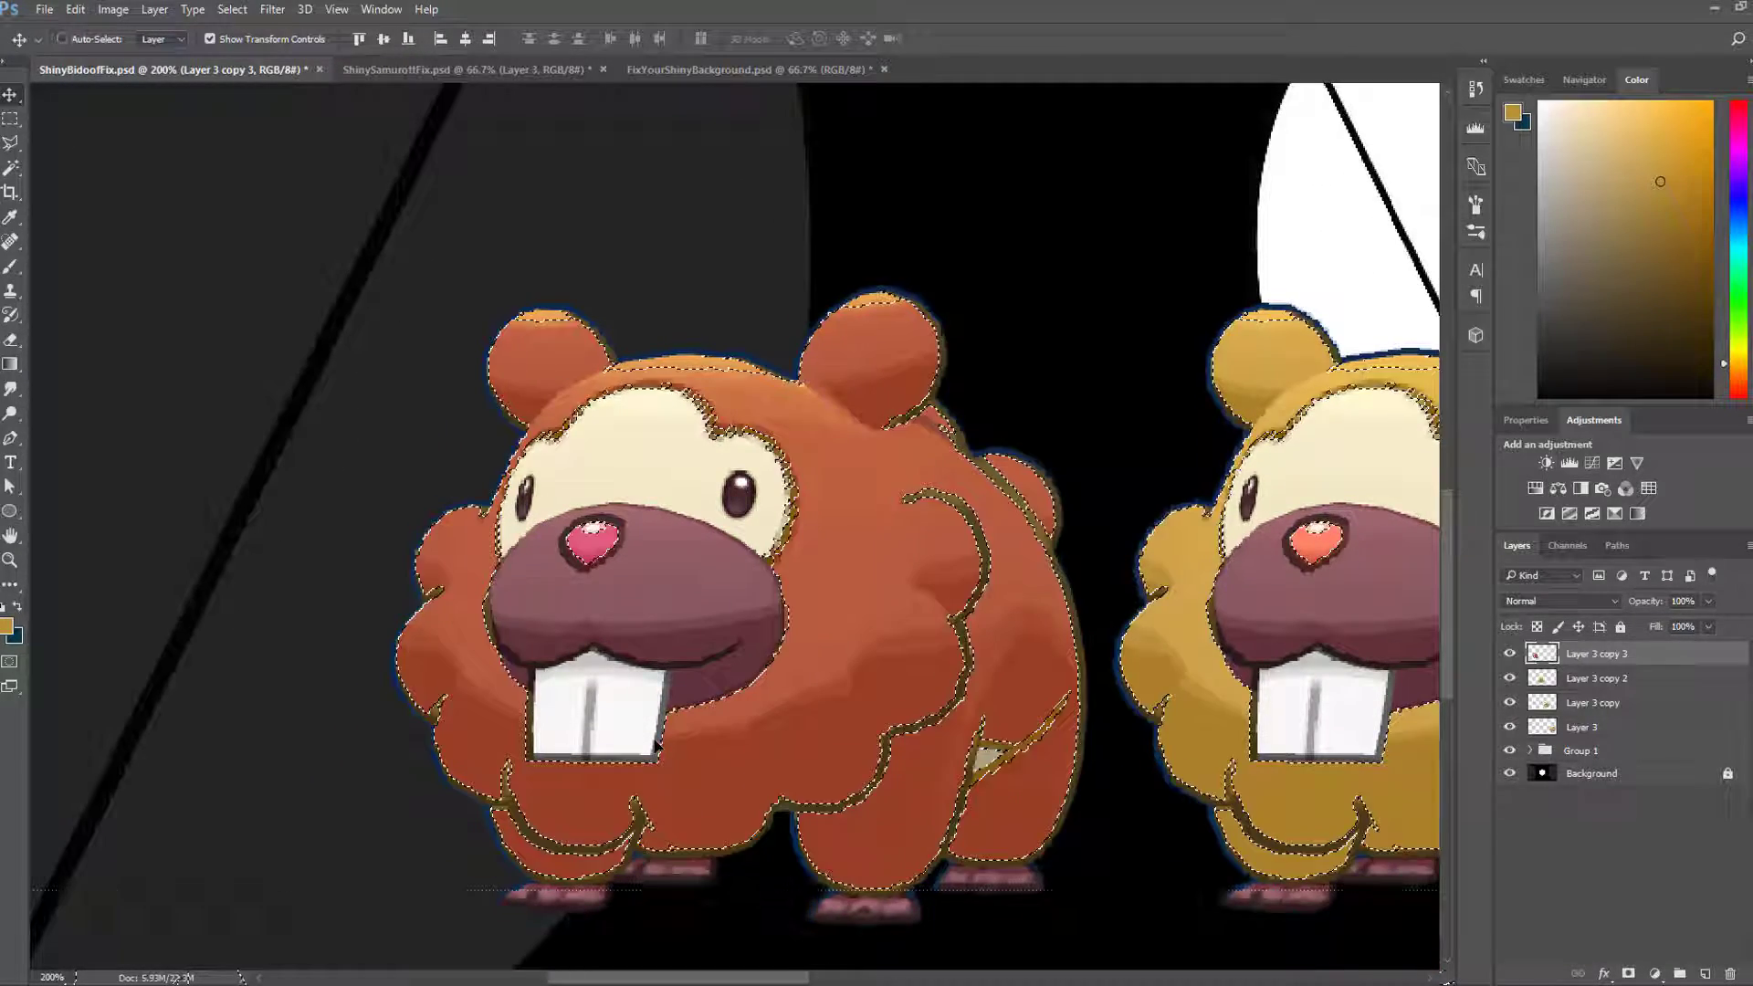
{"action": "key", "text": "ctrl+d"}
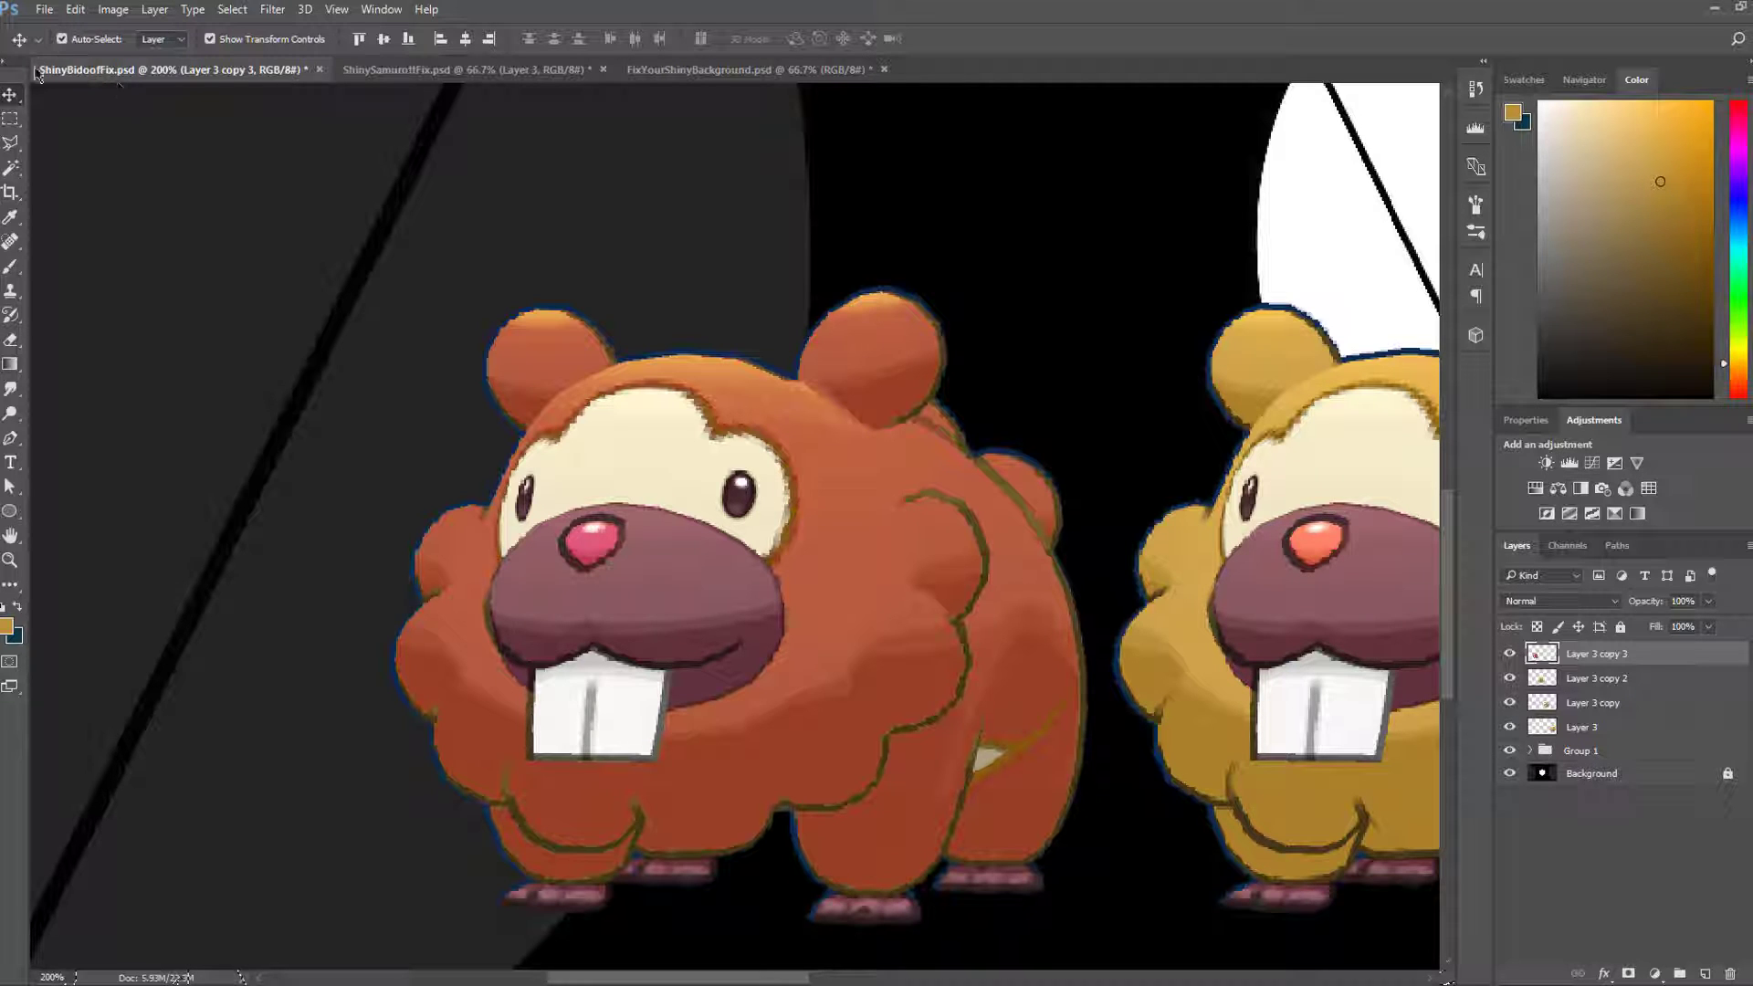
Step: Select the cream face with Color Range and tint it salmon pink (Hue -34, Saturation +71)
{"action": "left_click", "coordinate": [272, 10]}
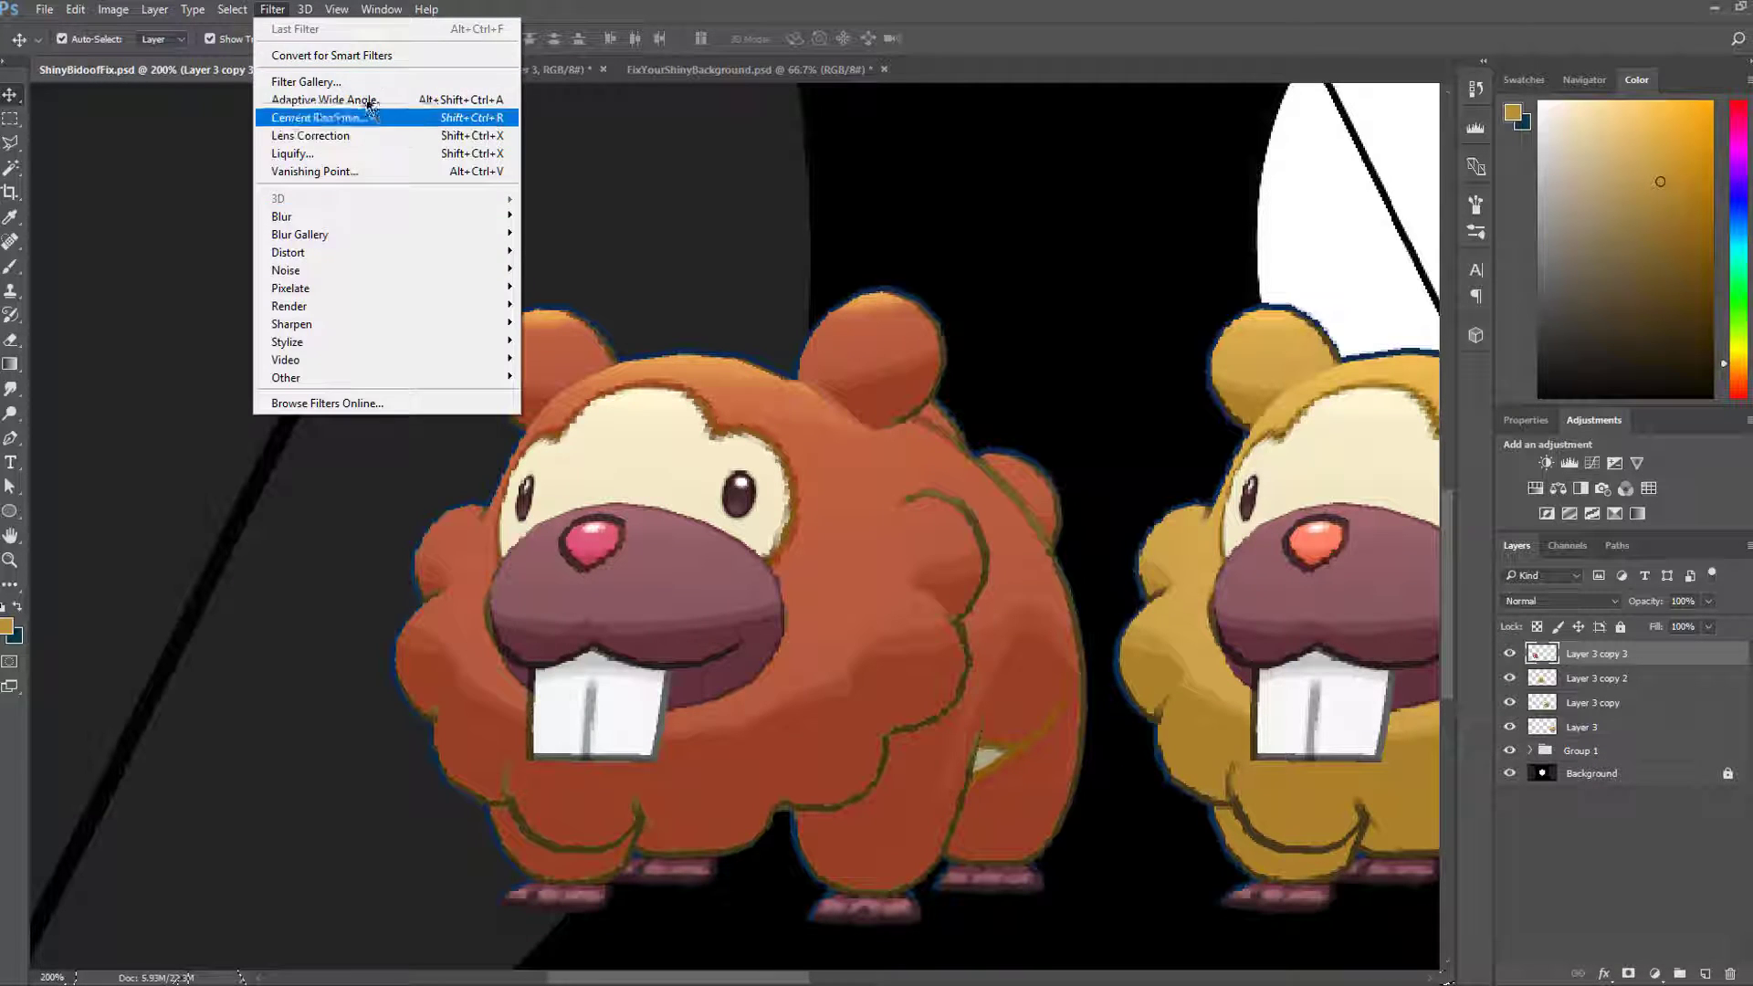
{"action": "mouse_move", "coordinate": [336, 9]}
{"action": "mouse_move", "coordinate": [232, 9]}
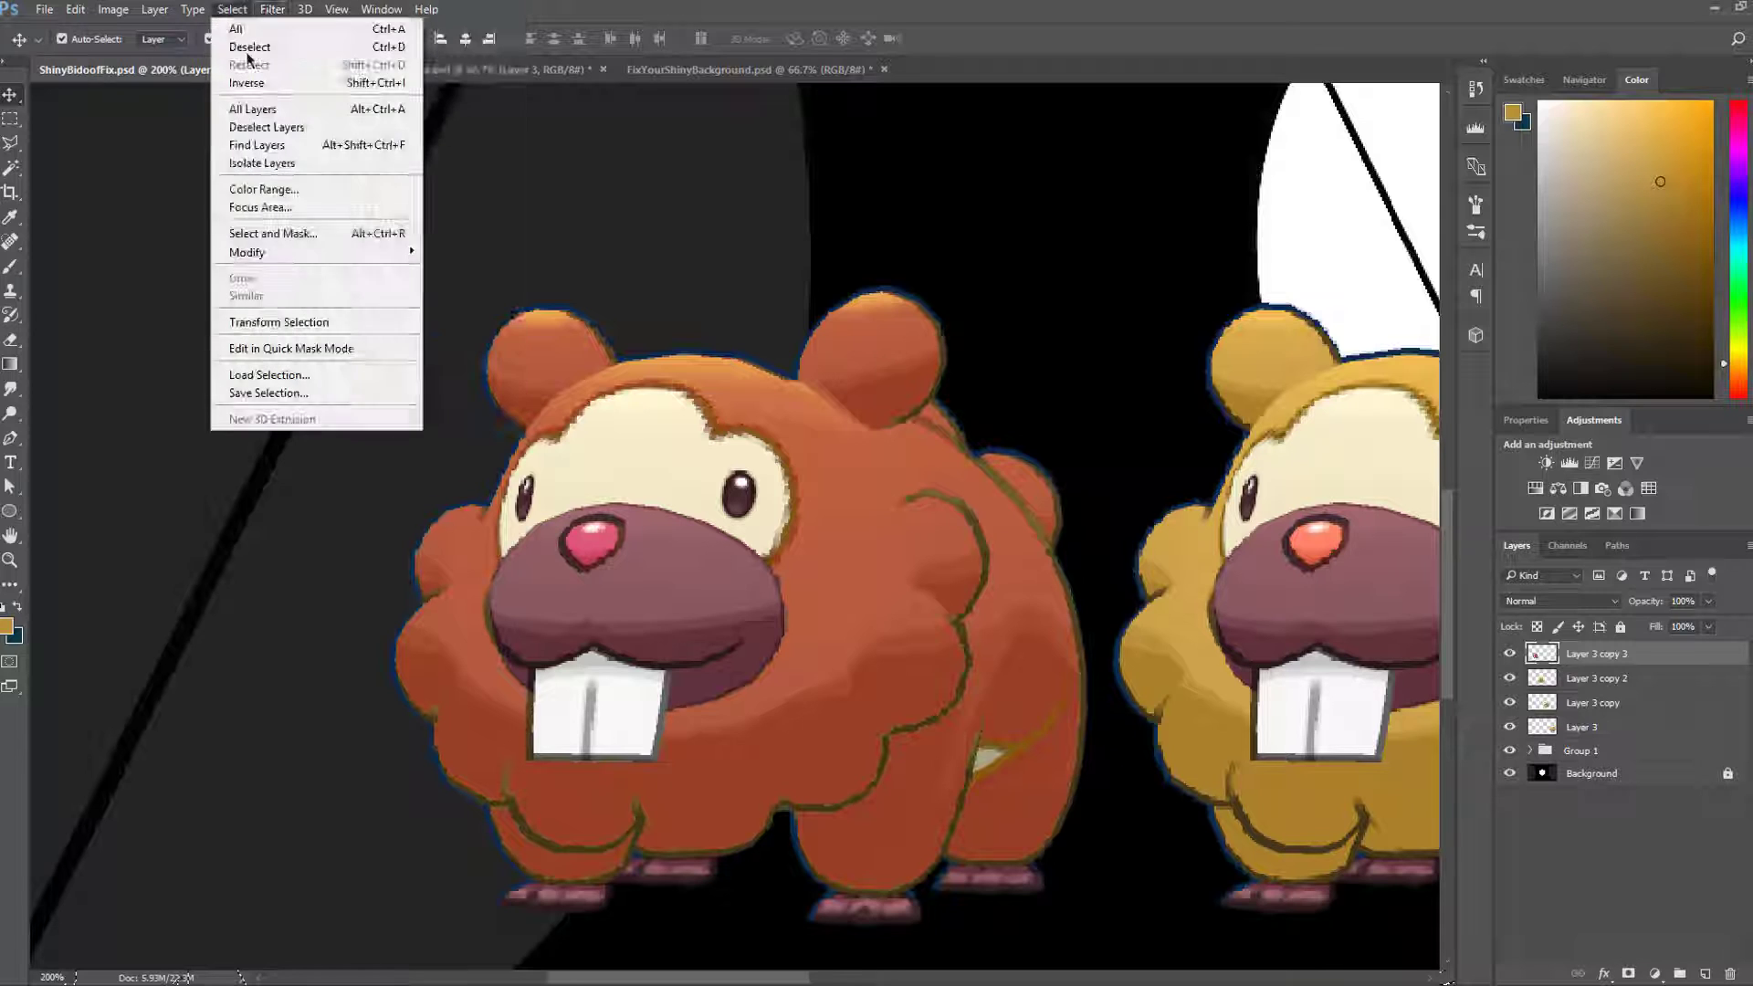
{"action": "left_click", "coordinate": [302, 192]}
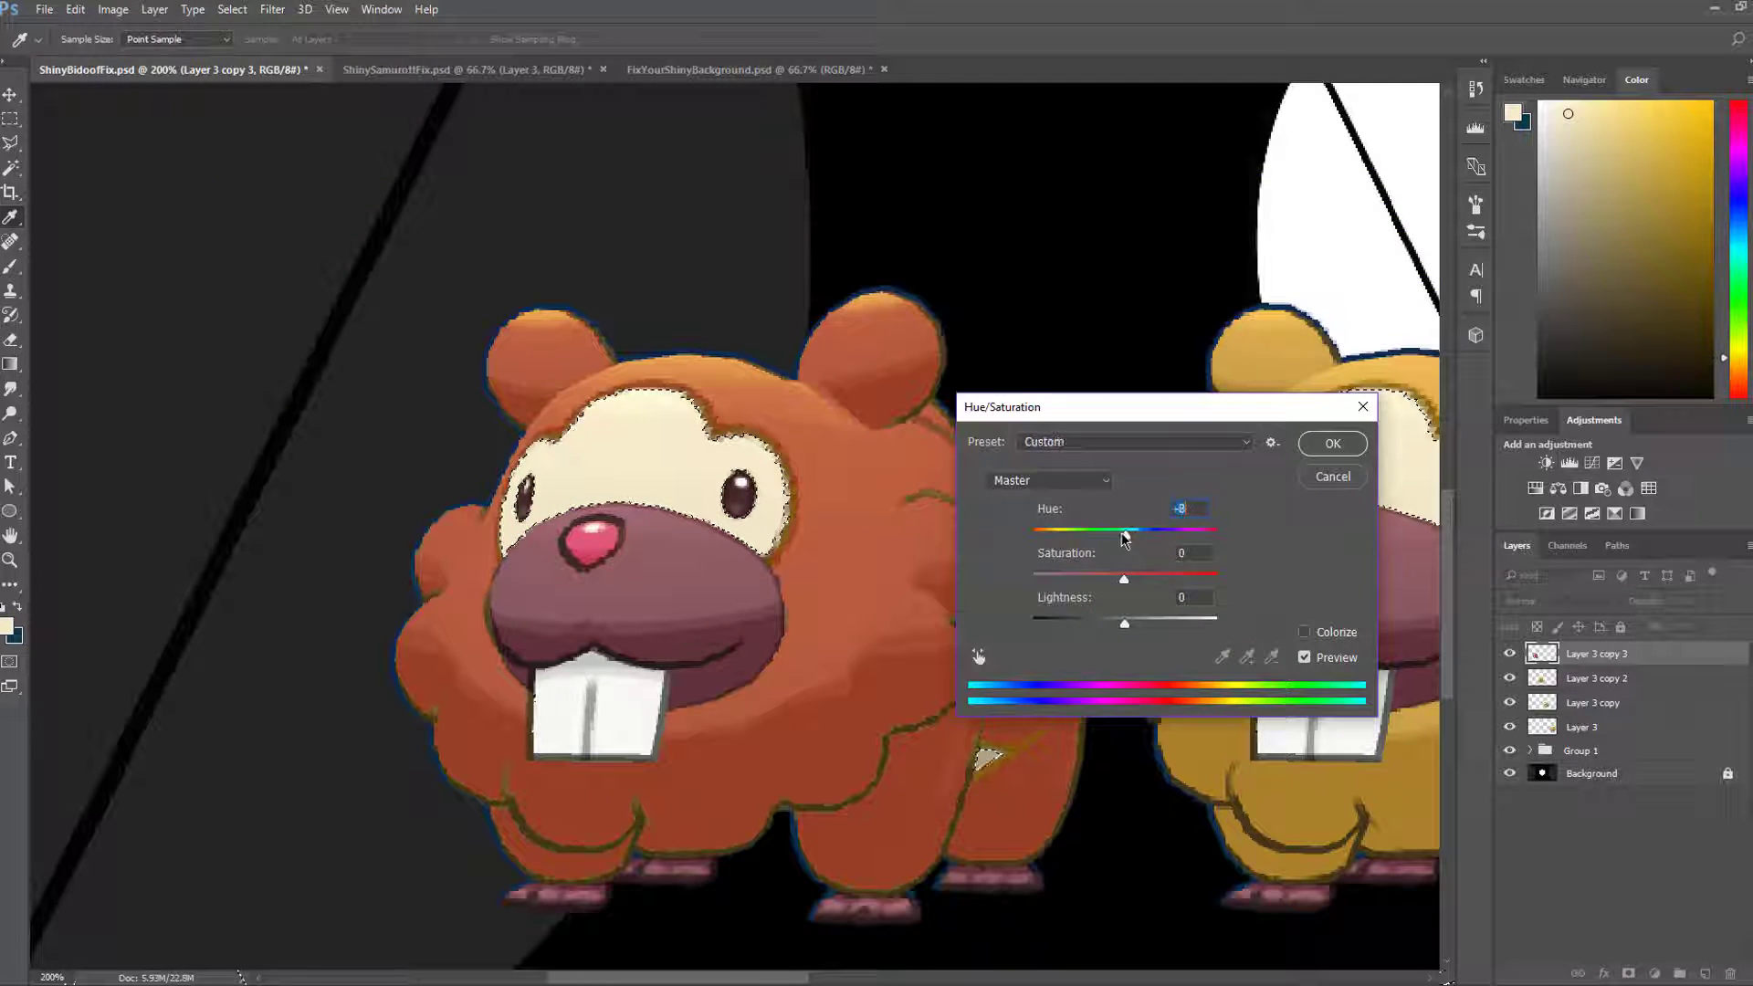
{"action": "left_click_drag", "start_coordinate": [1125, 536], "coordinate": [1107, 628]}
{"action": "key", "text": "Return"}
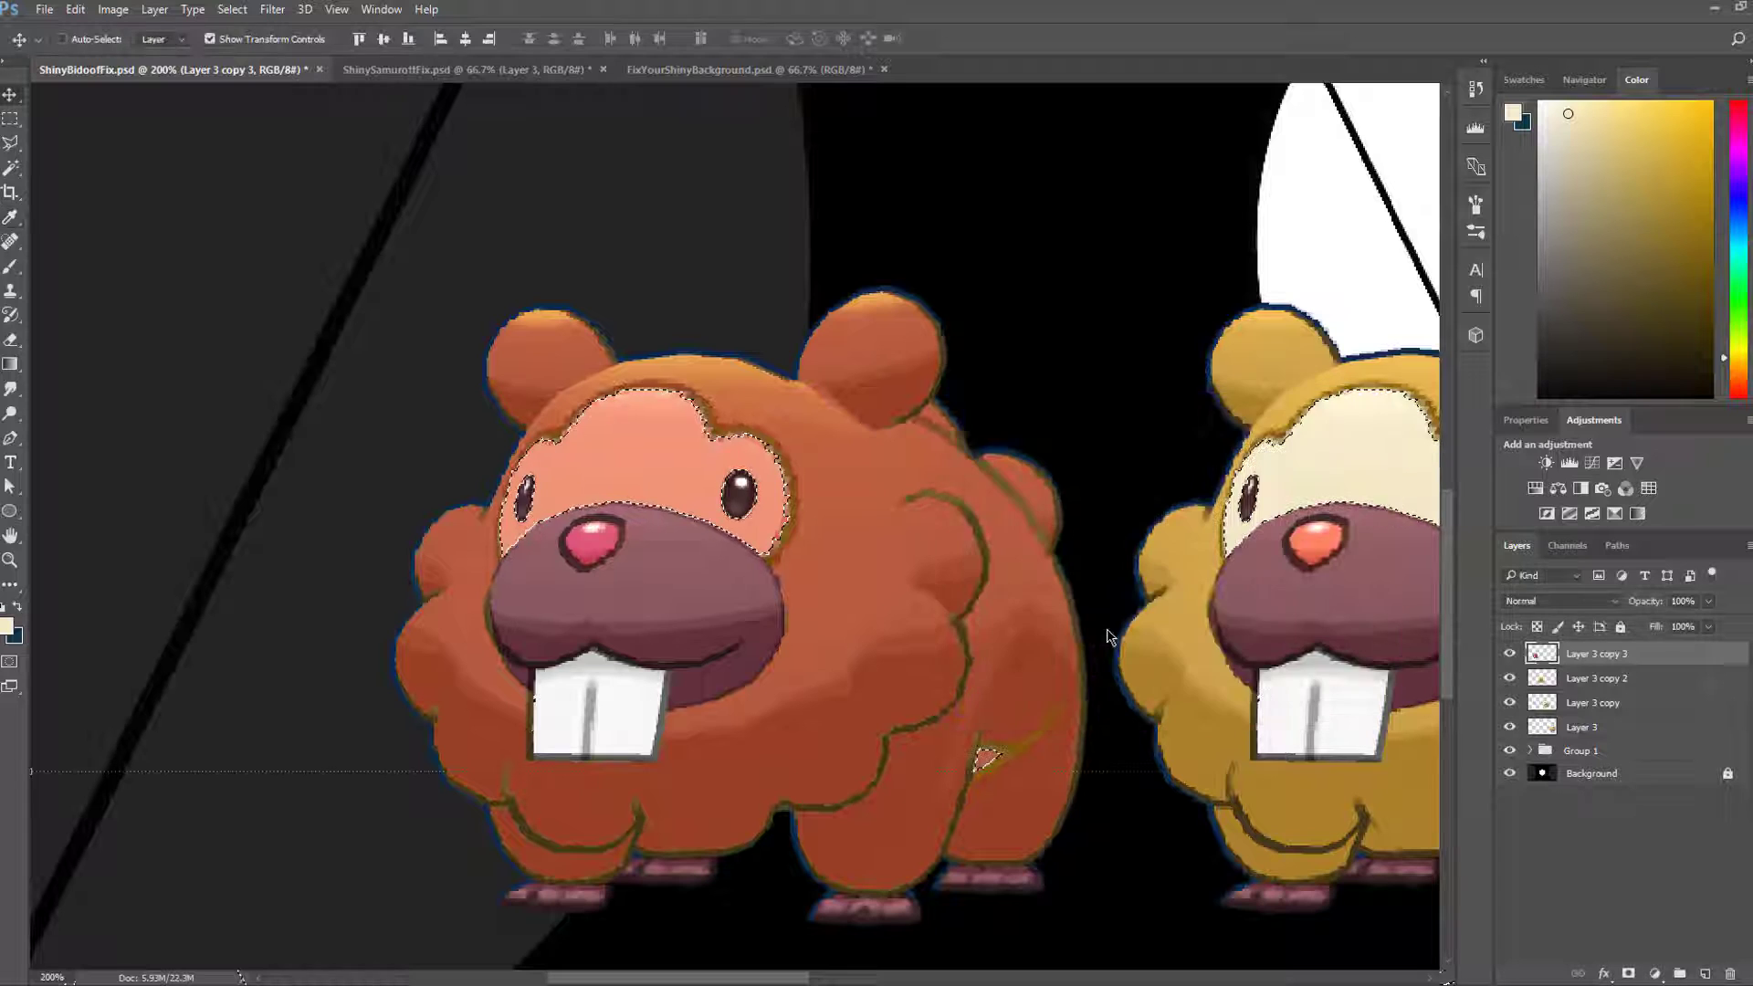
{"action": "key", "text": "ctrl+minus"}
{"action": "key", "text": "ctrl+minus"}
{"action": "key", "text": "ctrl+minus"}
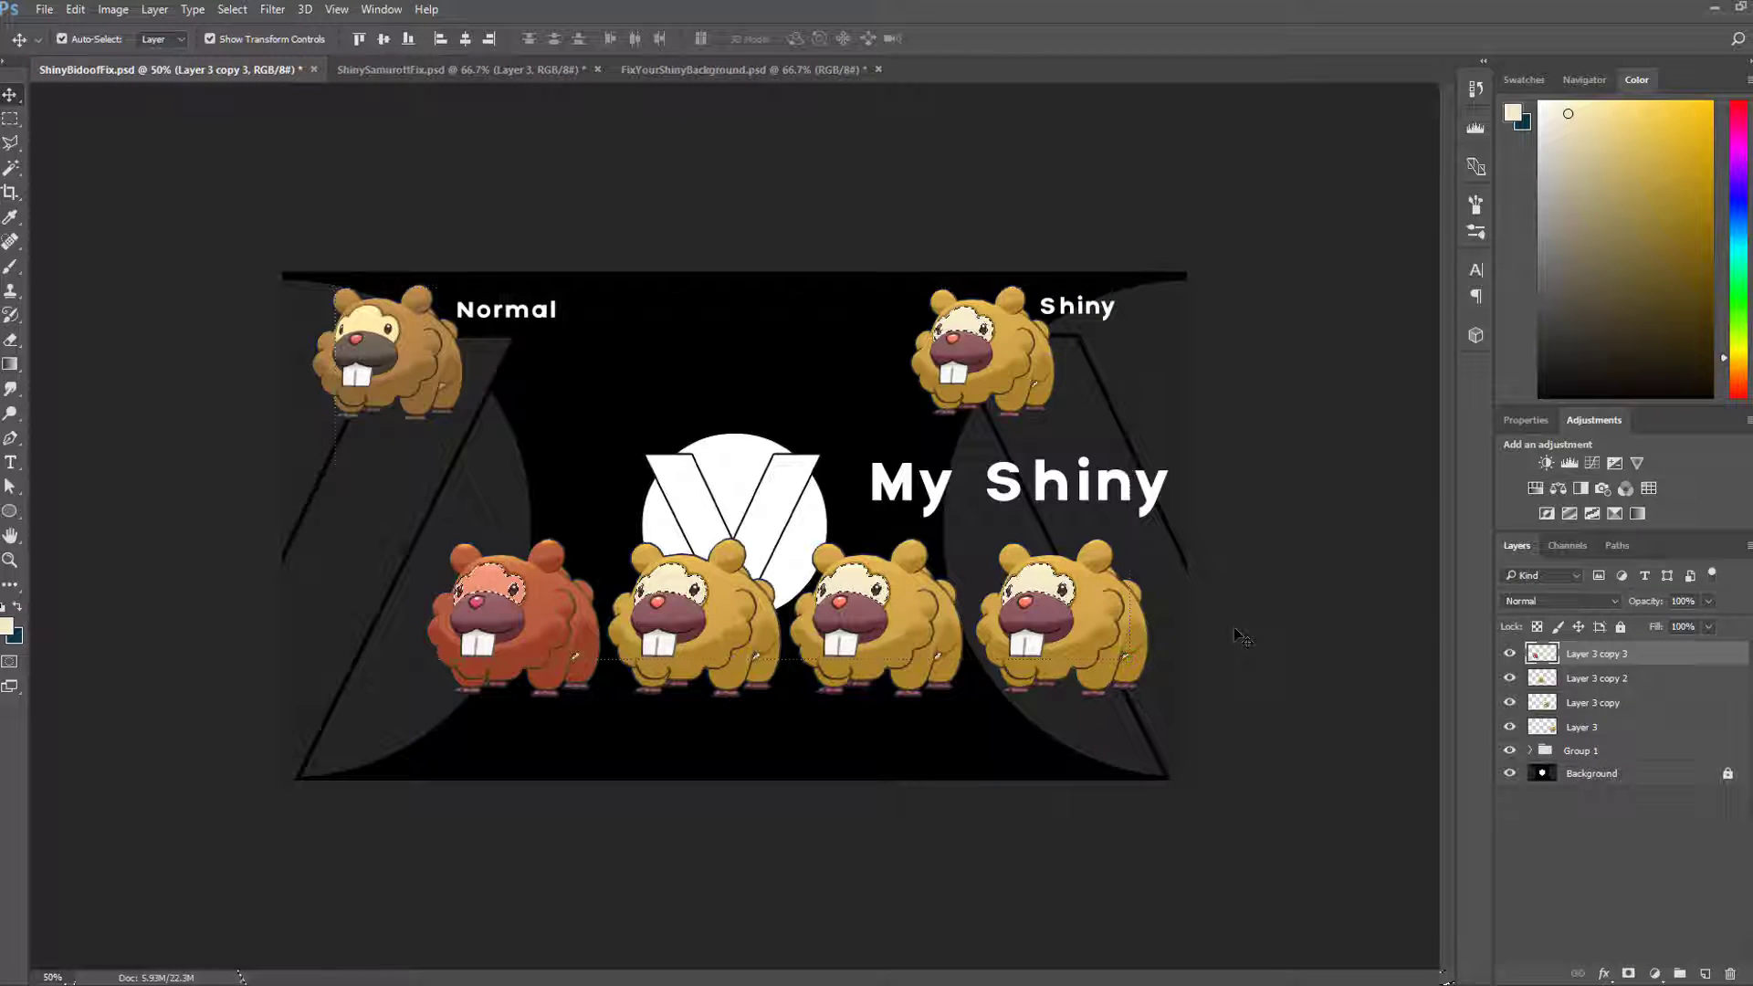
{"action": "left_click", "coordinate": [1239, 636], "text": "ctrl"}
{"action": "key", "text": "ctrl+plus"}
Step: Clear the selection and lock the red Bidoof's layer, Layer 3 copy 3
{"action": "key", "text": "ctrl+a"}
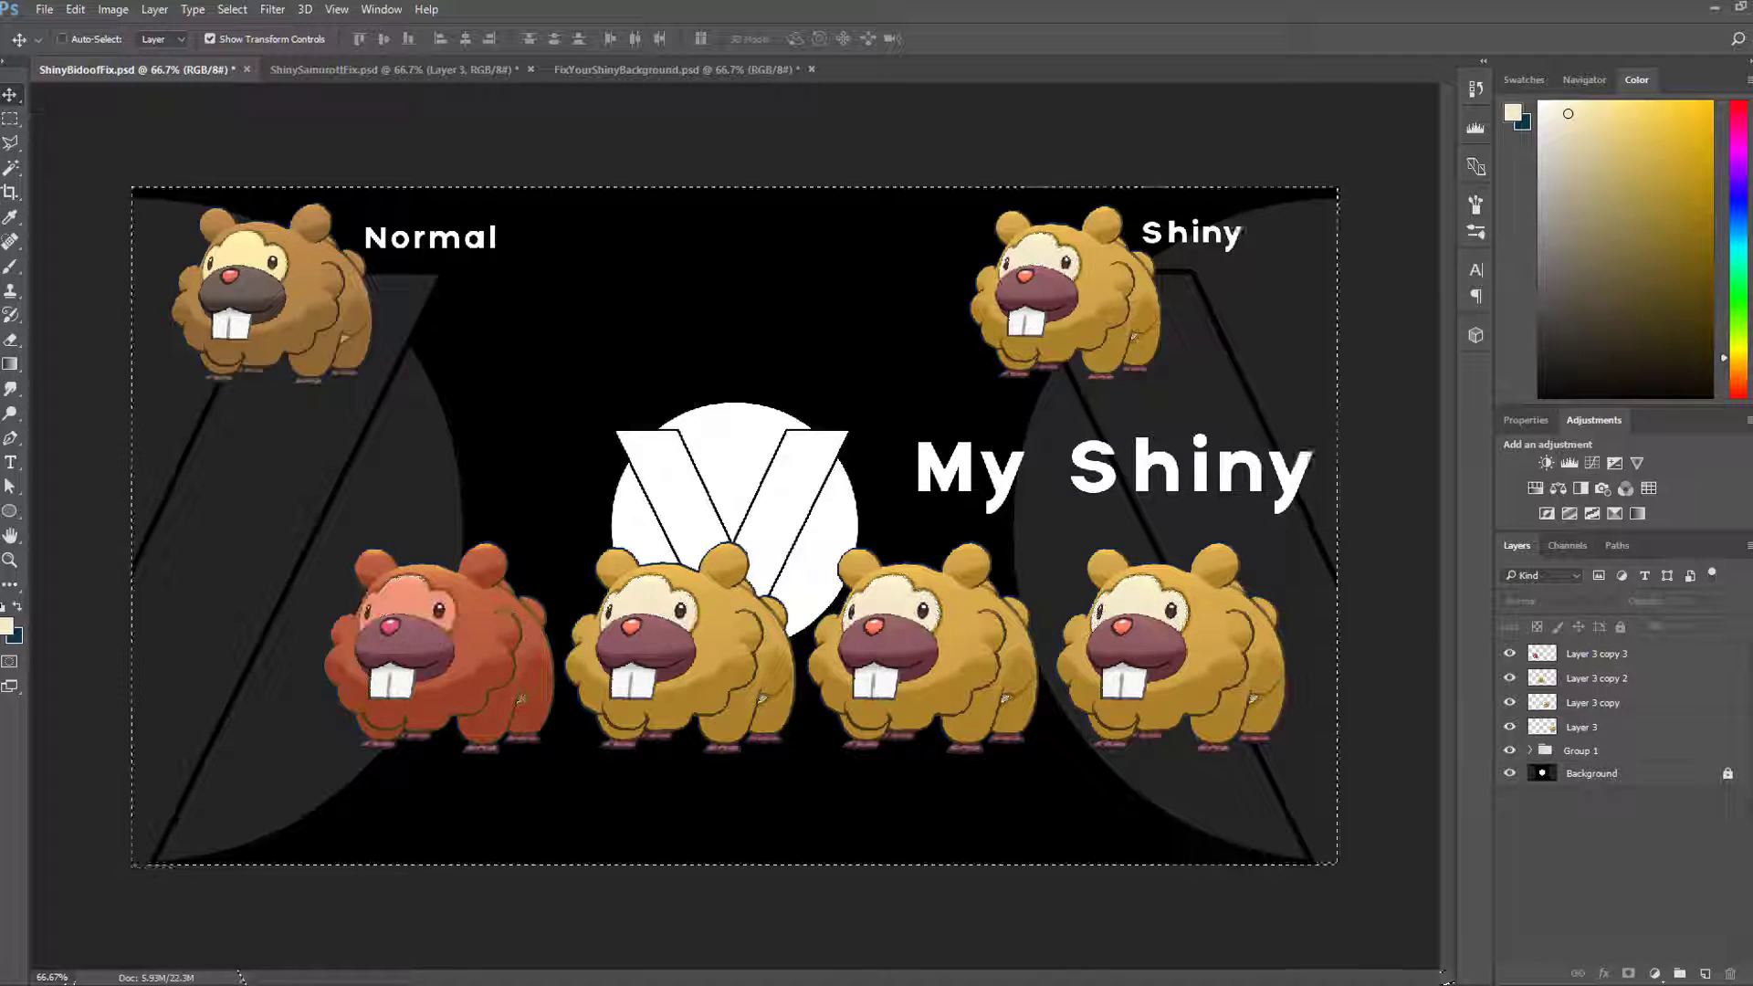
{"action": "key", "text": "ctrl+d"}
{"action": "key", "text": "m"}
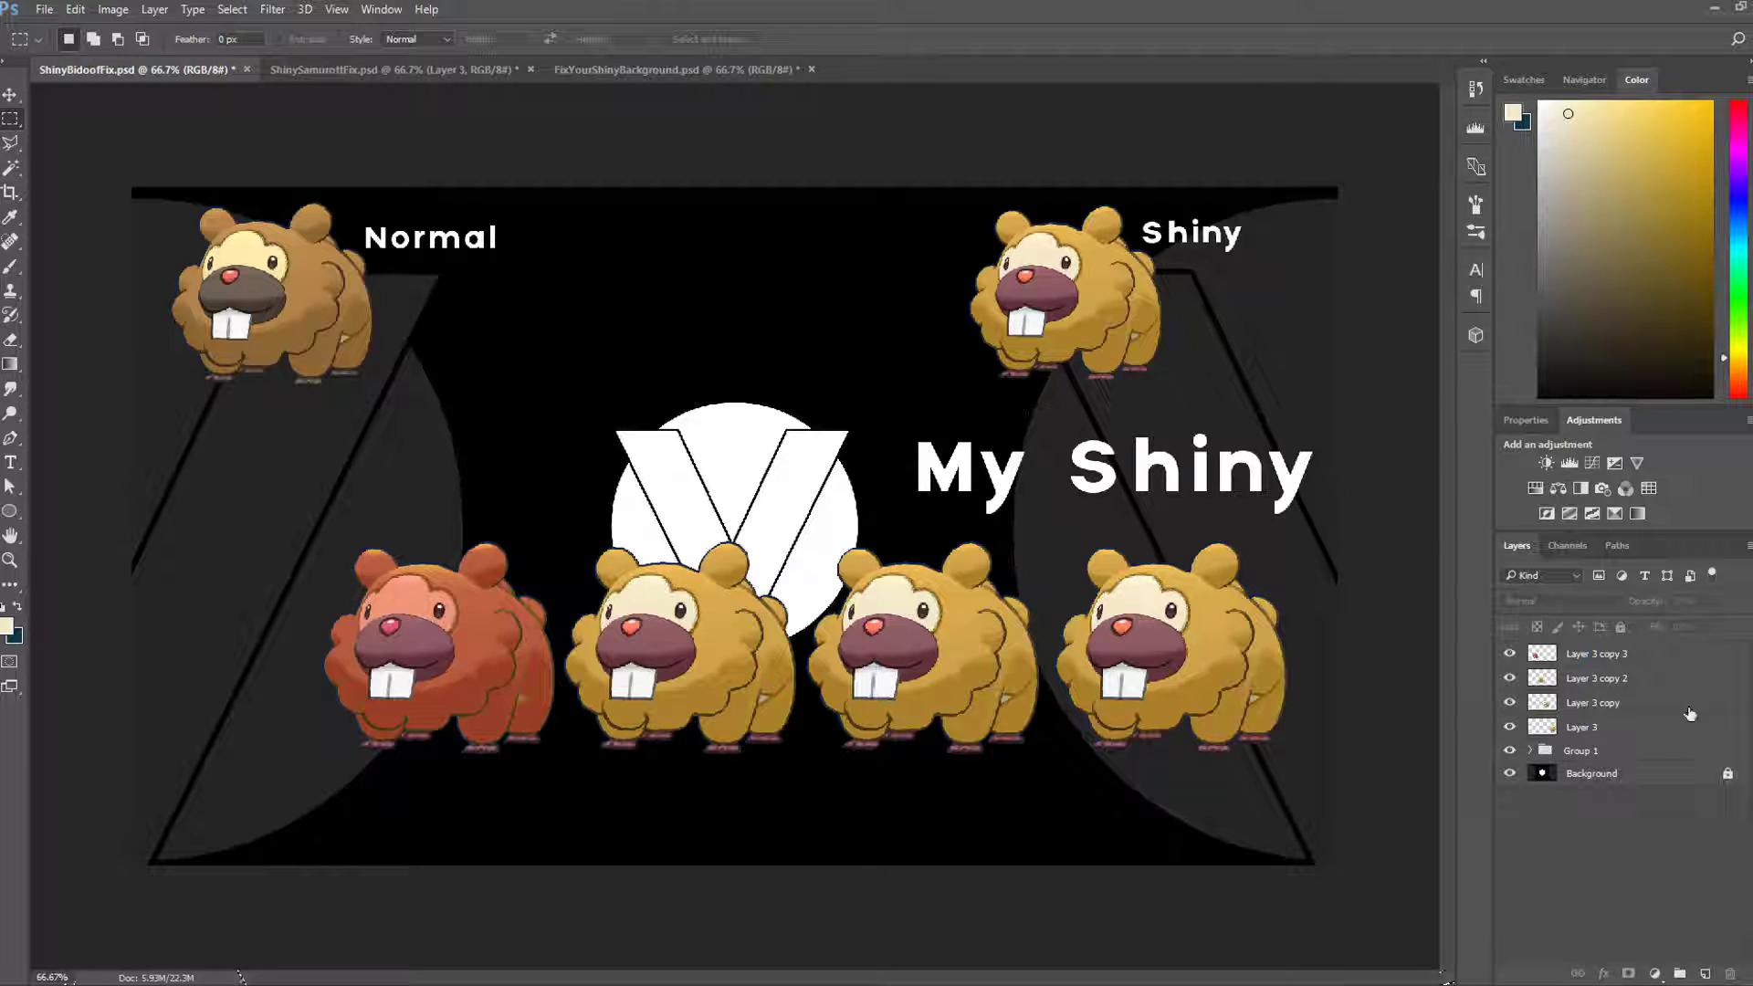
{"action": "left_click", "coordinate": [1728, 652]}
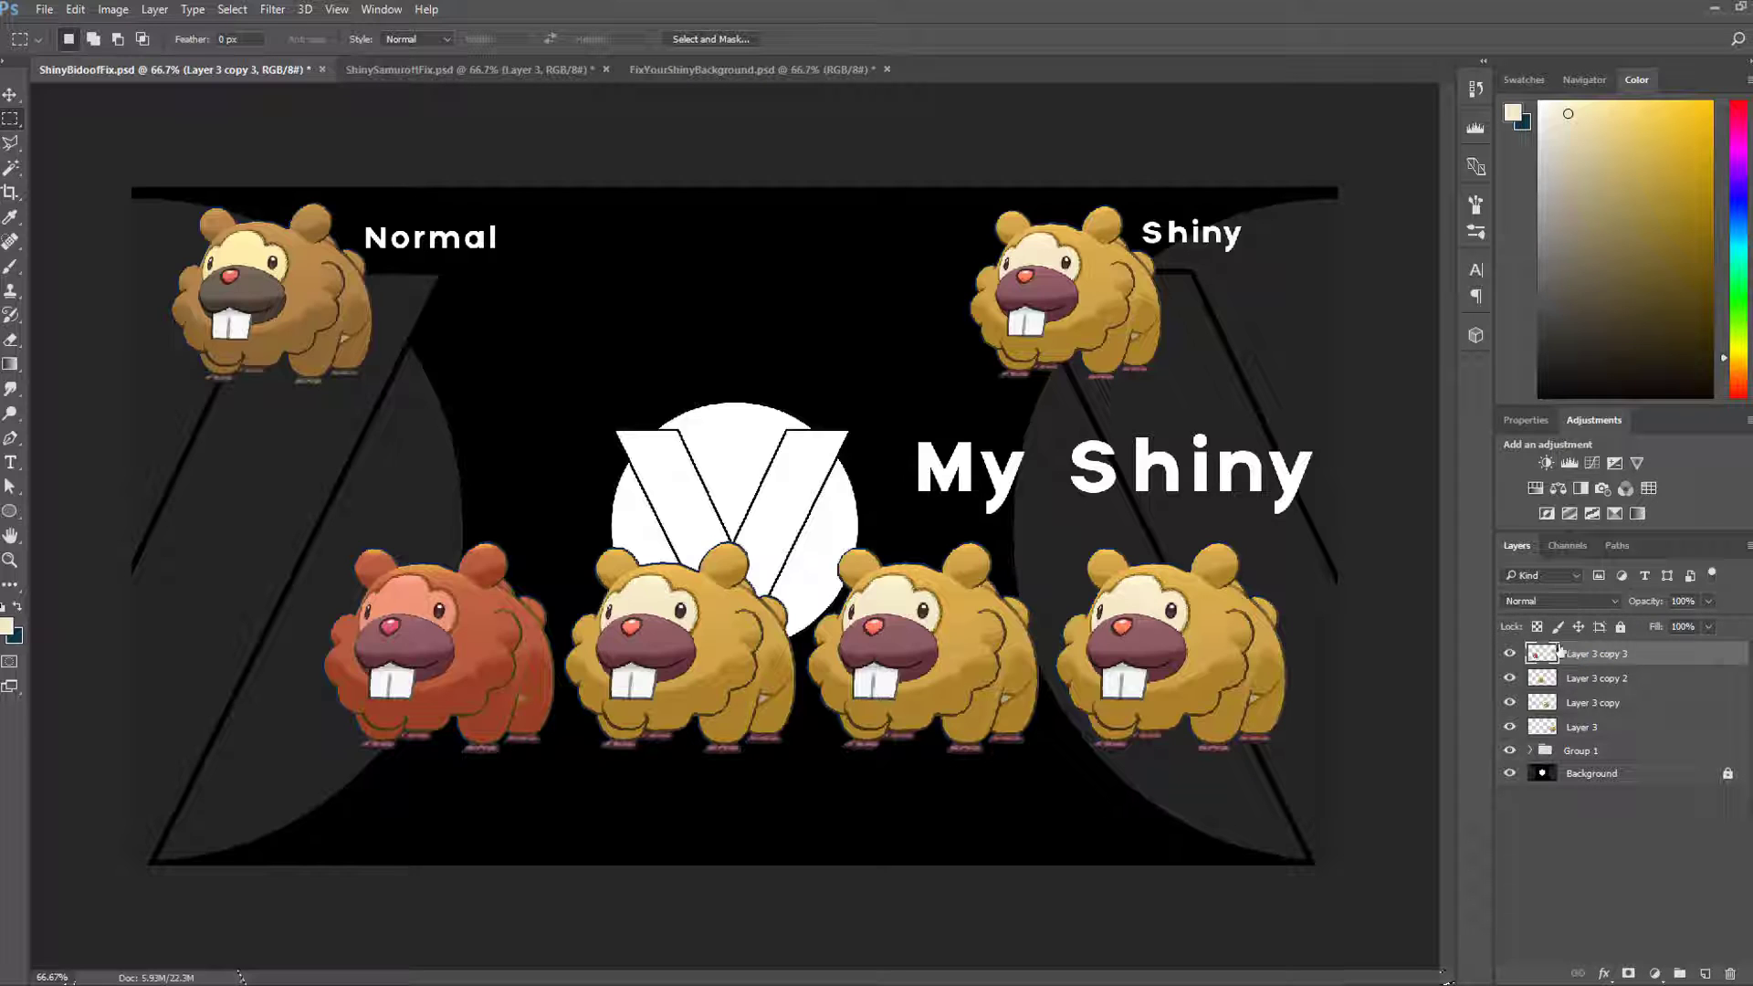
{"action": "left_click", "coordinate": [1622, 627]}
Step: On Layer 3 copy 2, select the fur with Color Range and open Hue/Saturation
{"action": "left_click", "coordinate": [1644, 679]}
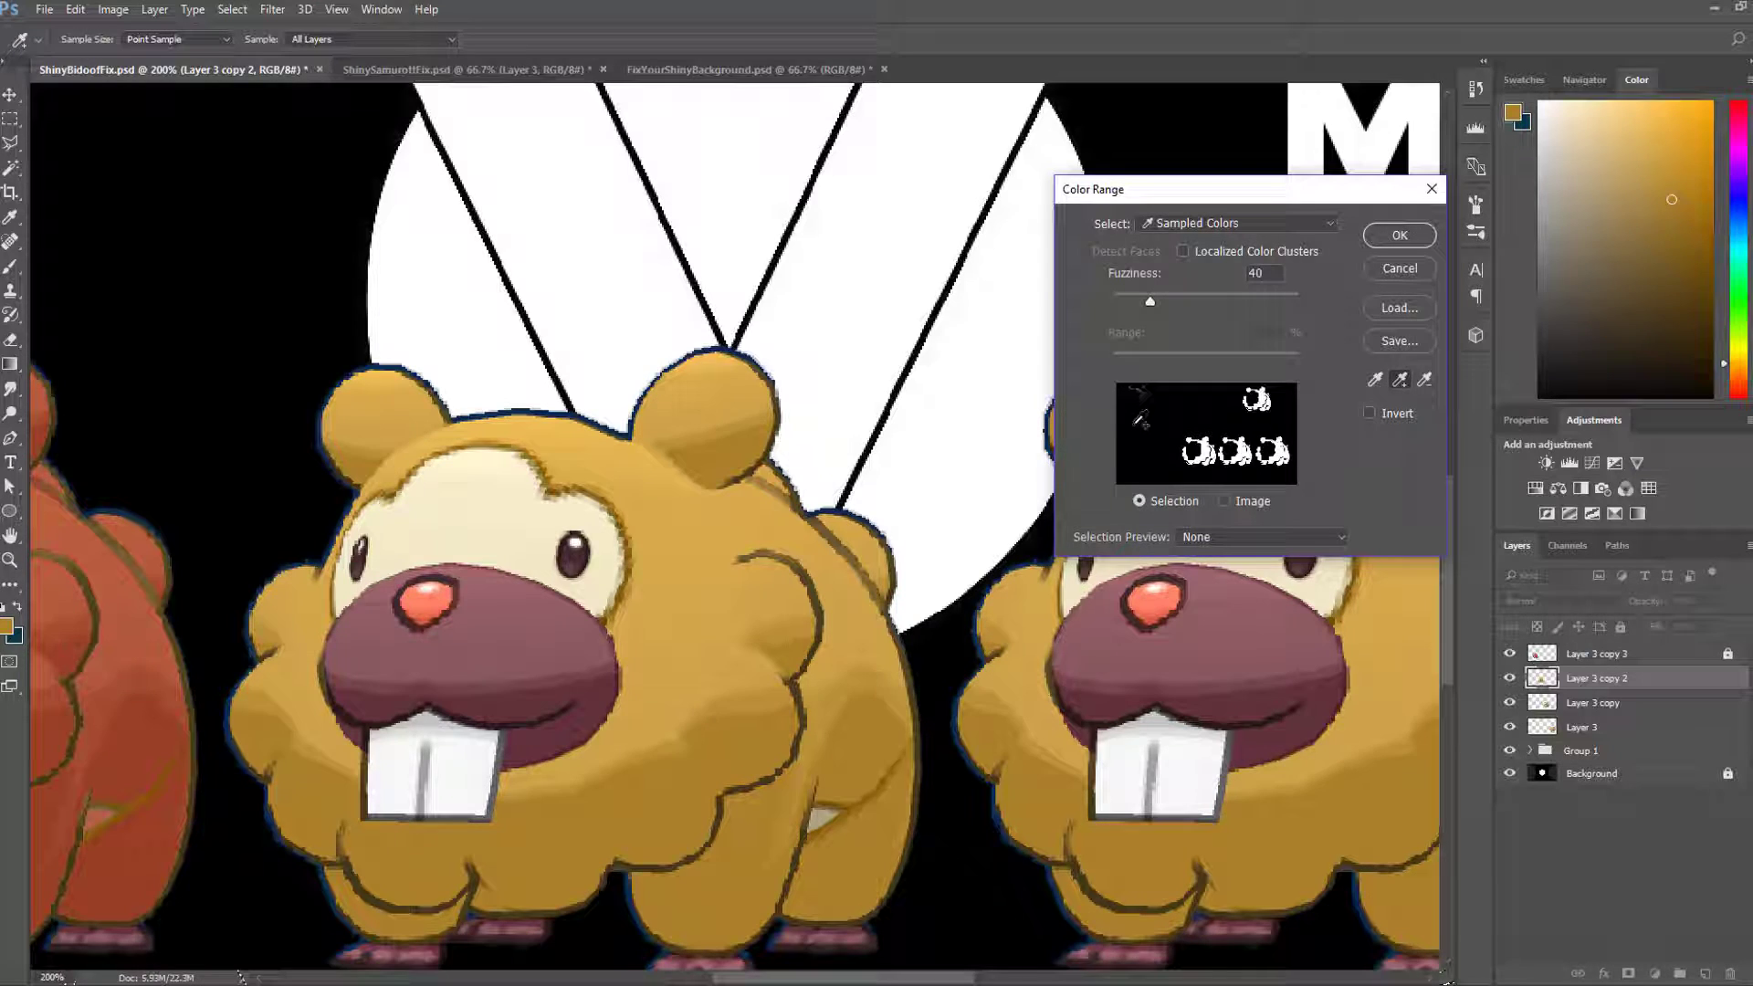
{"action": "left_click", "coordinate": [1400, 235]}
{"action": "scroll", "coordinate": [723, 111], "scroll_direction": "down", "scroll_amount": 1}
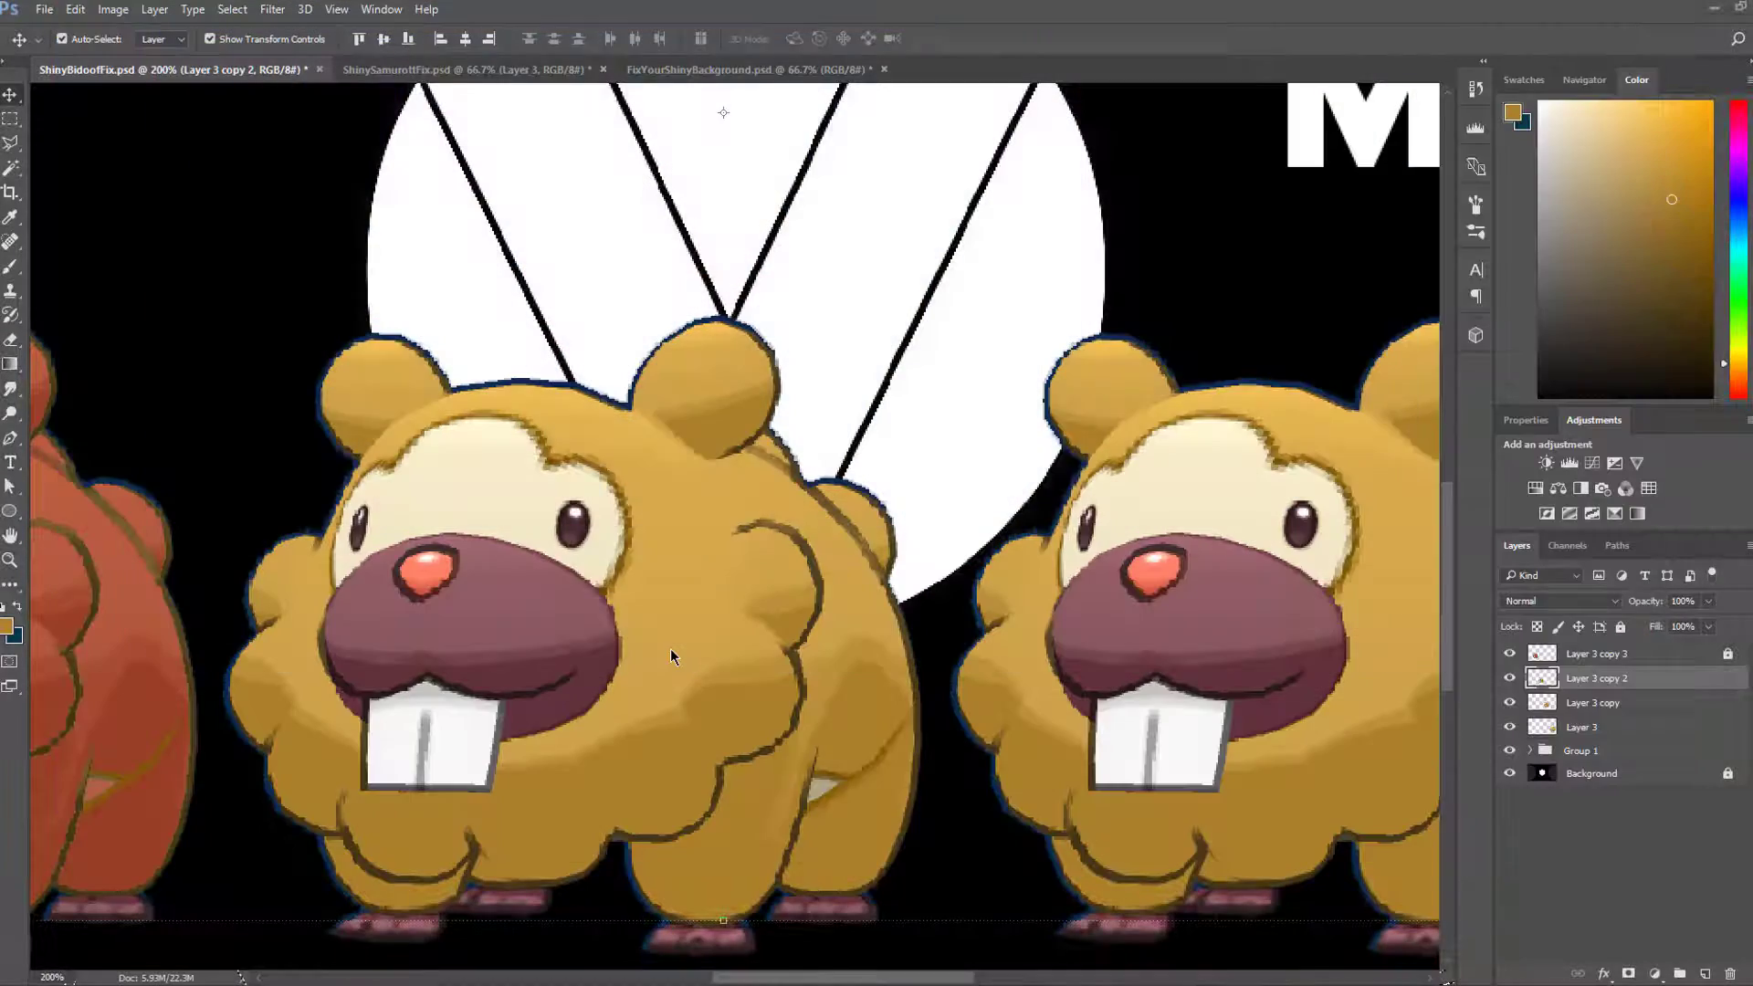
{"action": "key", "text": "ctrl+u"}
{"action": "left_click_drag", "start_coordinate": [1125, 534], "coordinate": [1216, 545]}
{"action": "mouse_move", "coordinate": [1125, 580]}
{"action": "left_mouse_down"}
{"action": "mouse_move", "coordinate": [1192, 598]}
{"action": "mouse_move", "coordinate": [1095, 598]}
{"action": "left_mouse_up"}
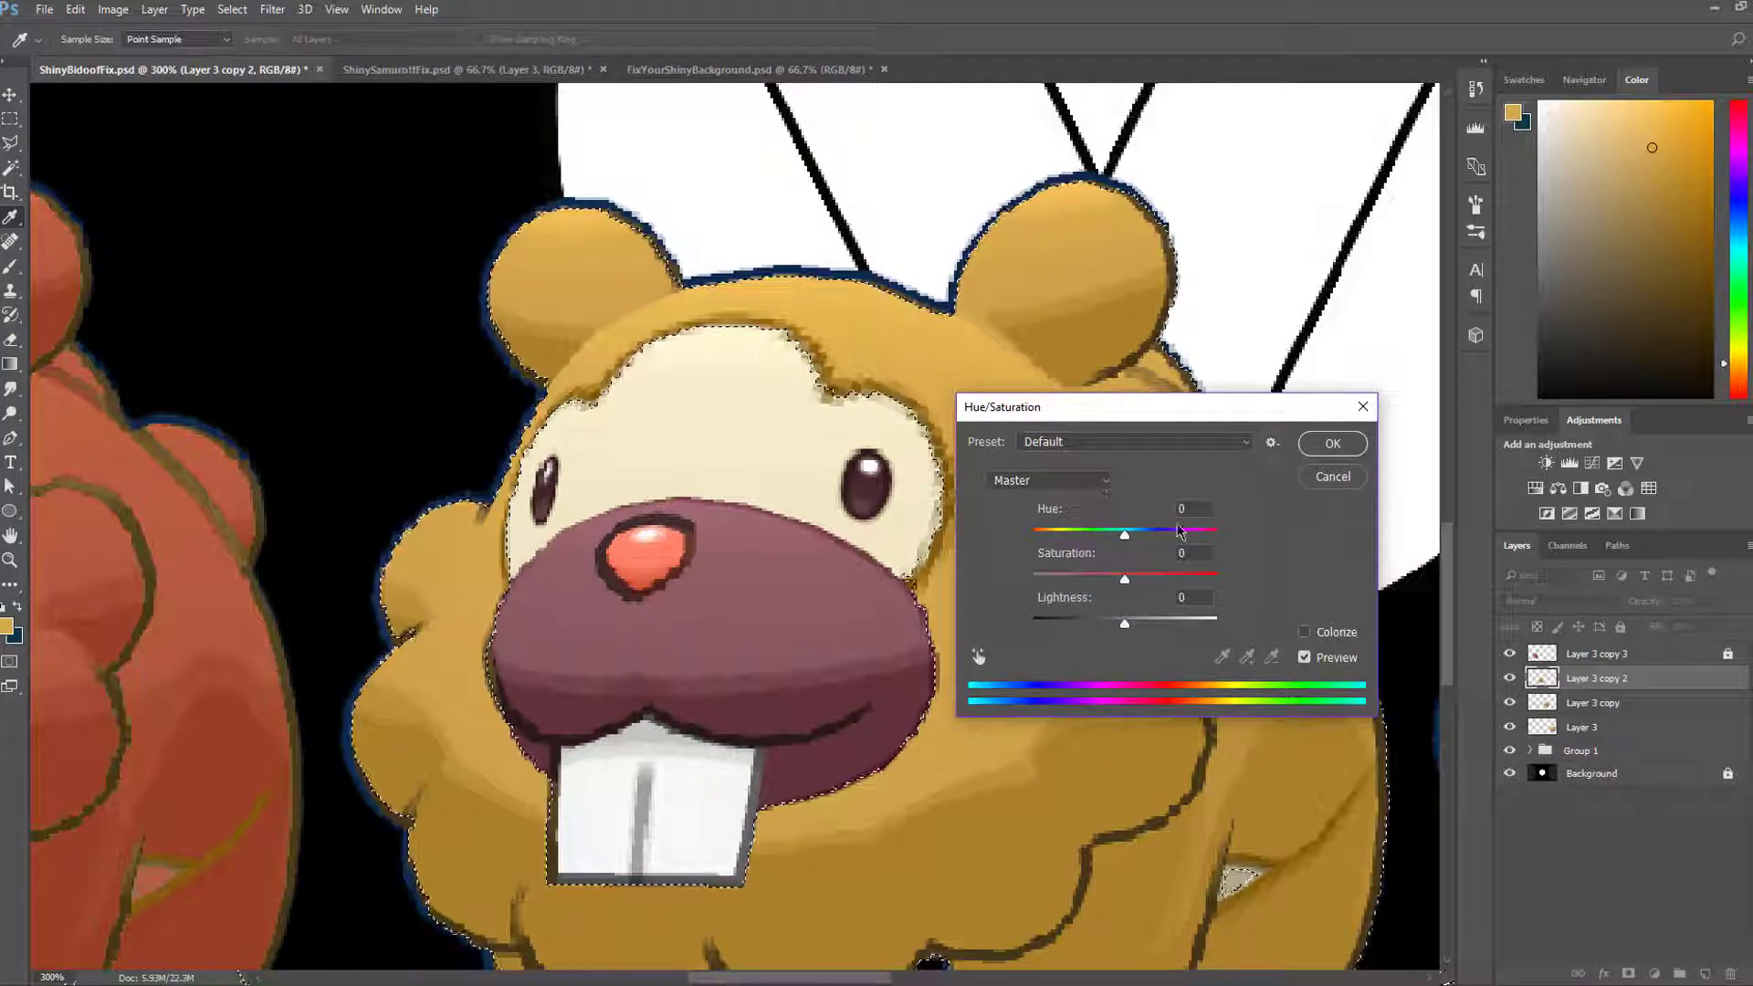
Step: Turn the second Bidoof's fur blue with Hue +167, then zoom in on its face
{"action": "left_click_drag", "start_coordinate": [1157, 532], "coordinate": [1214, 599]}
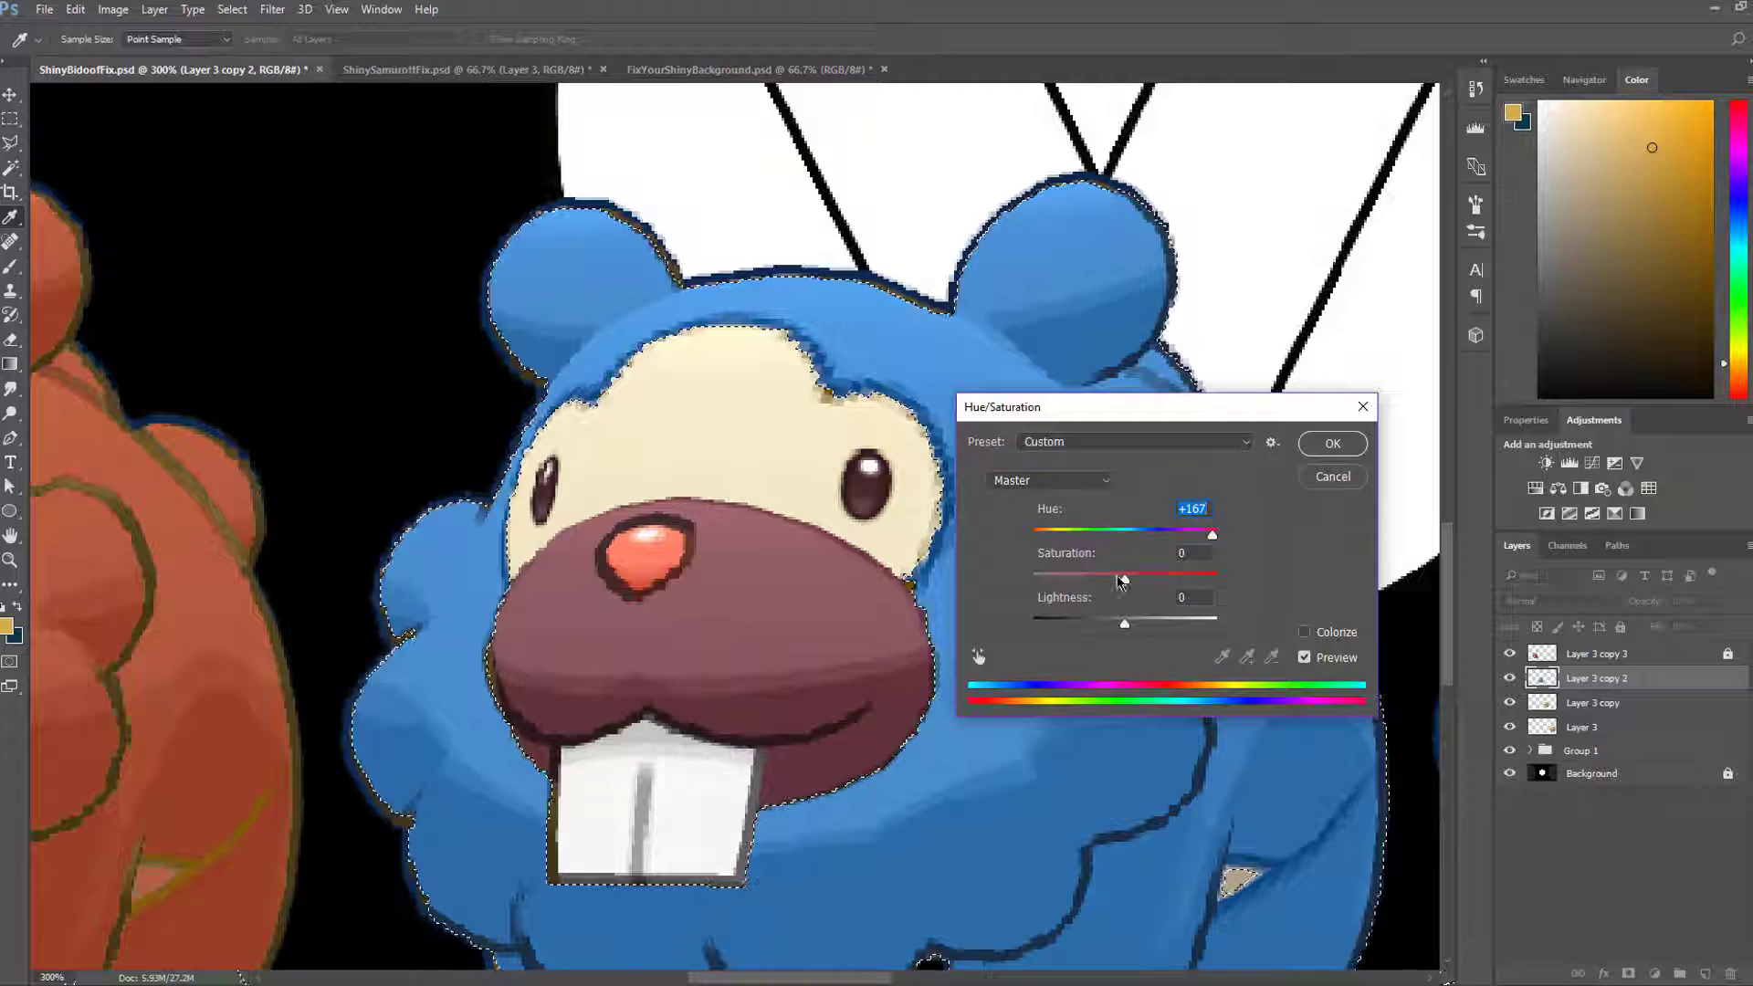
{"action": "key", "text": "Return"}
{"action": "key", "text": "w"}
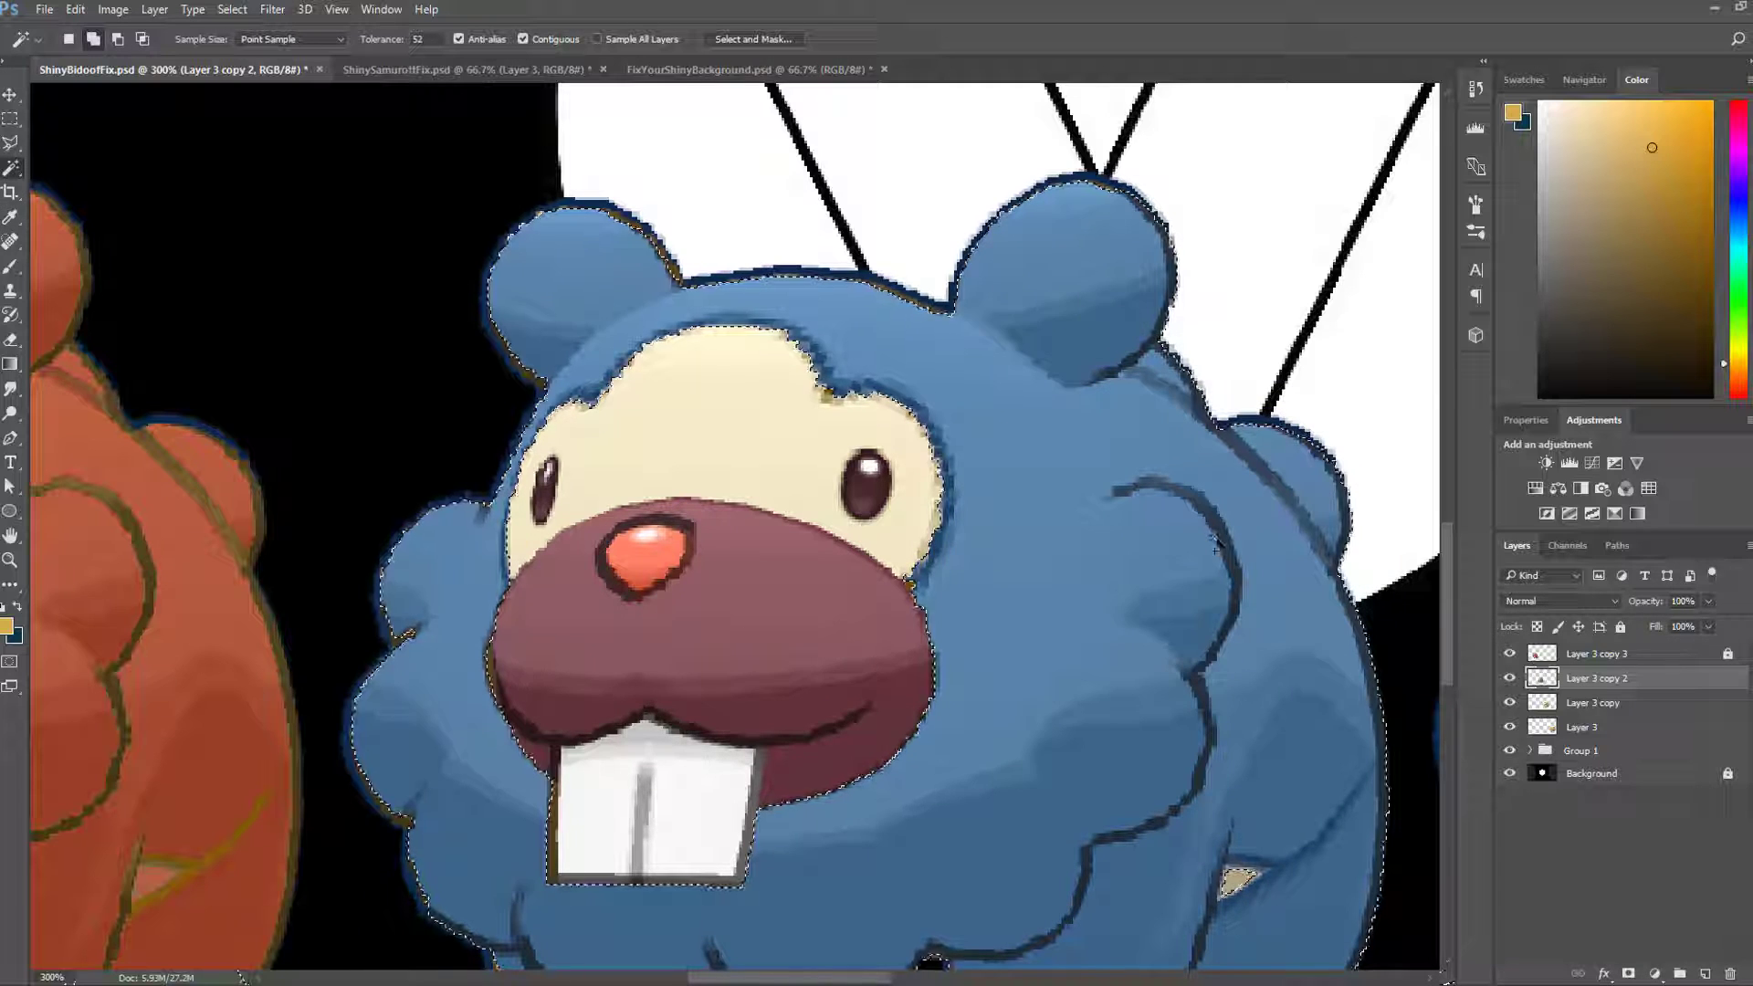
{"action": "key", "text": "ctrl+plus"}
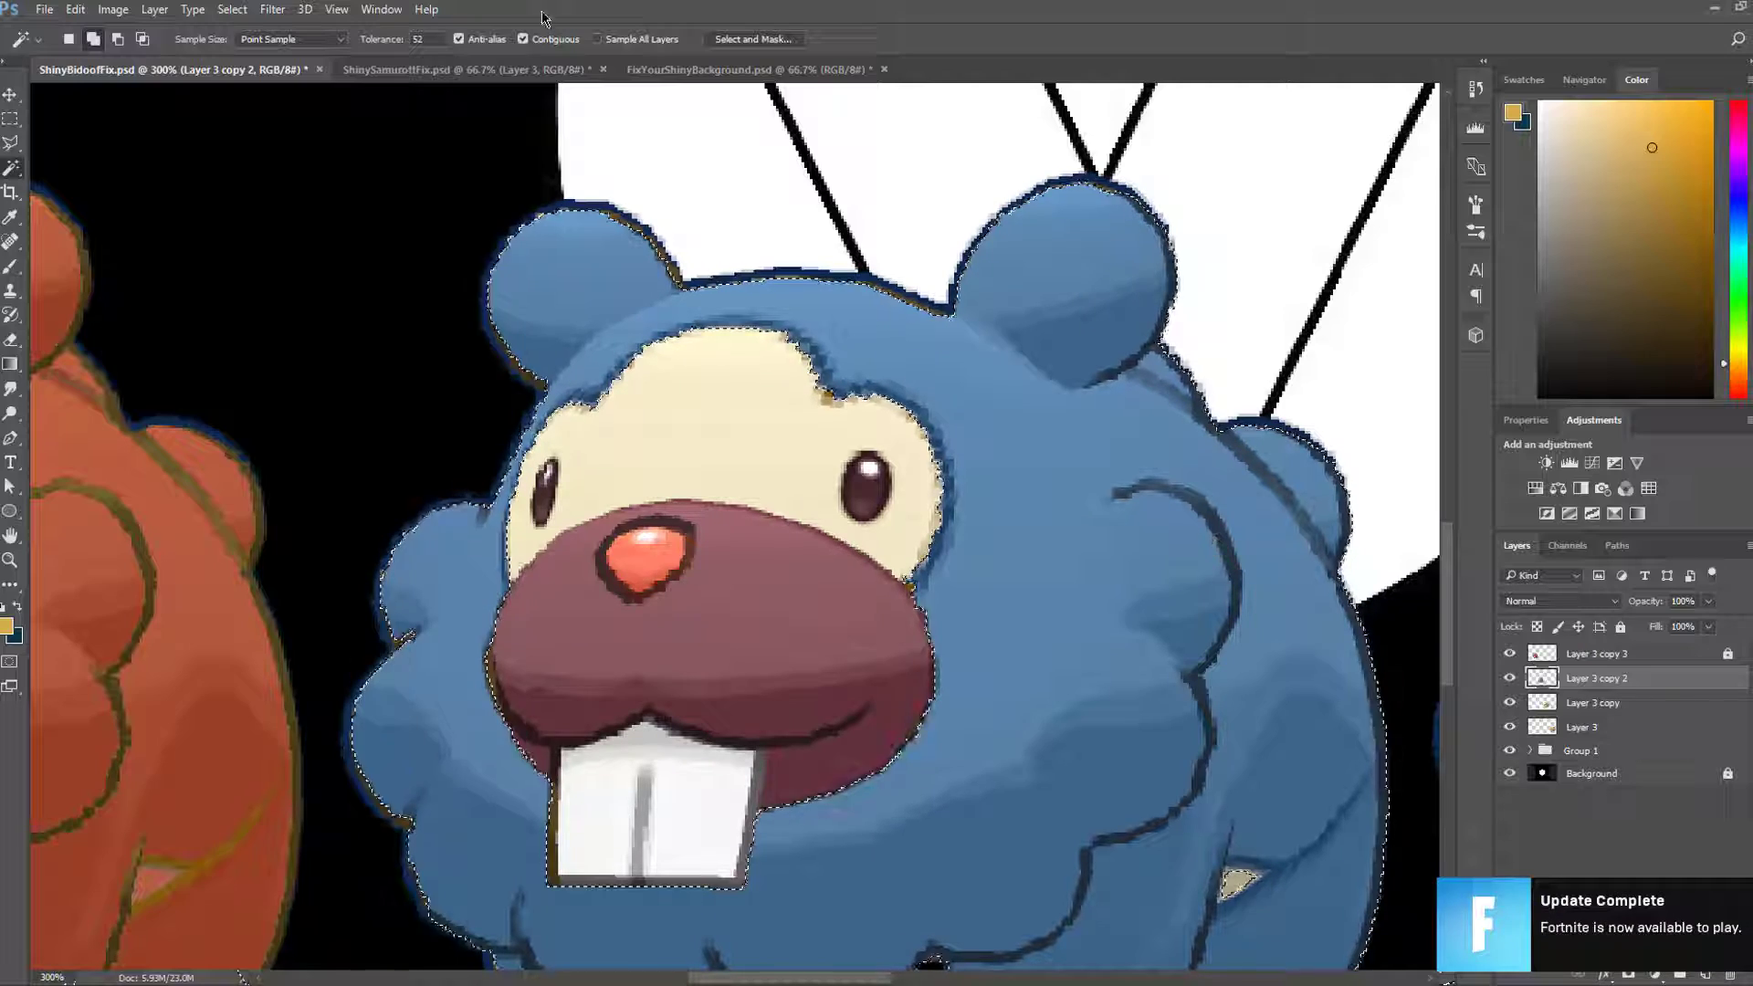
Step: Tint the face pale lavender with Hue +180, Saturation +51, Lightness +3
{"action": "left_click", "coordinate": [275, 9]}
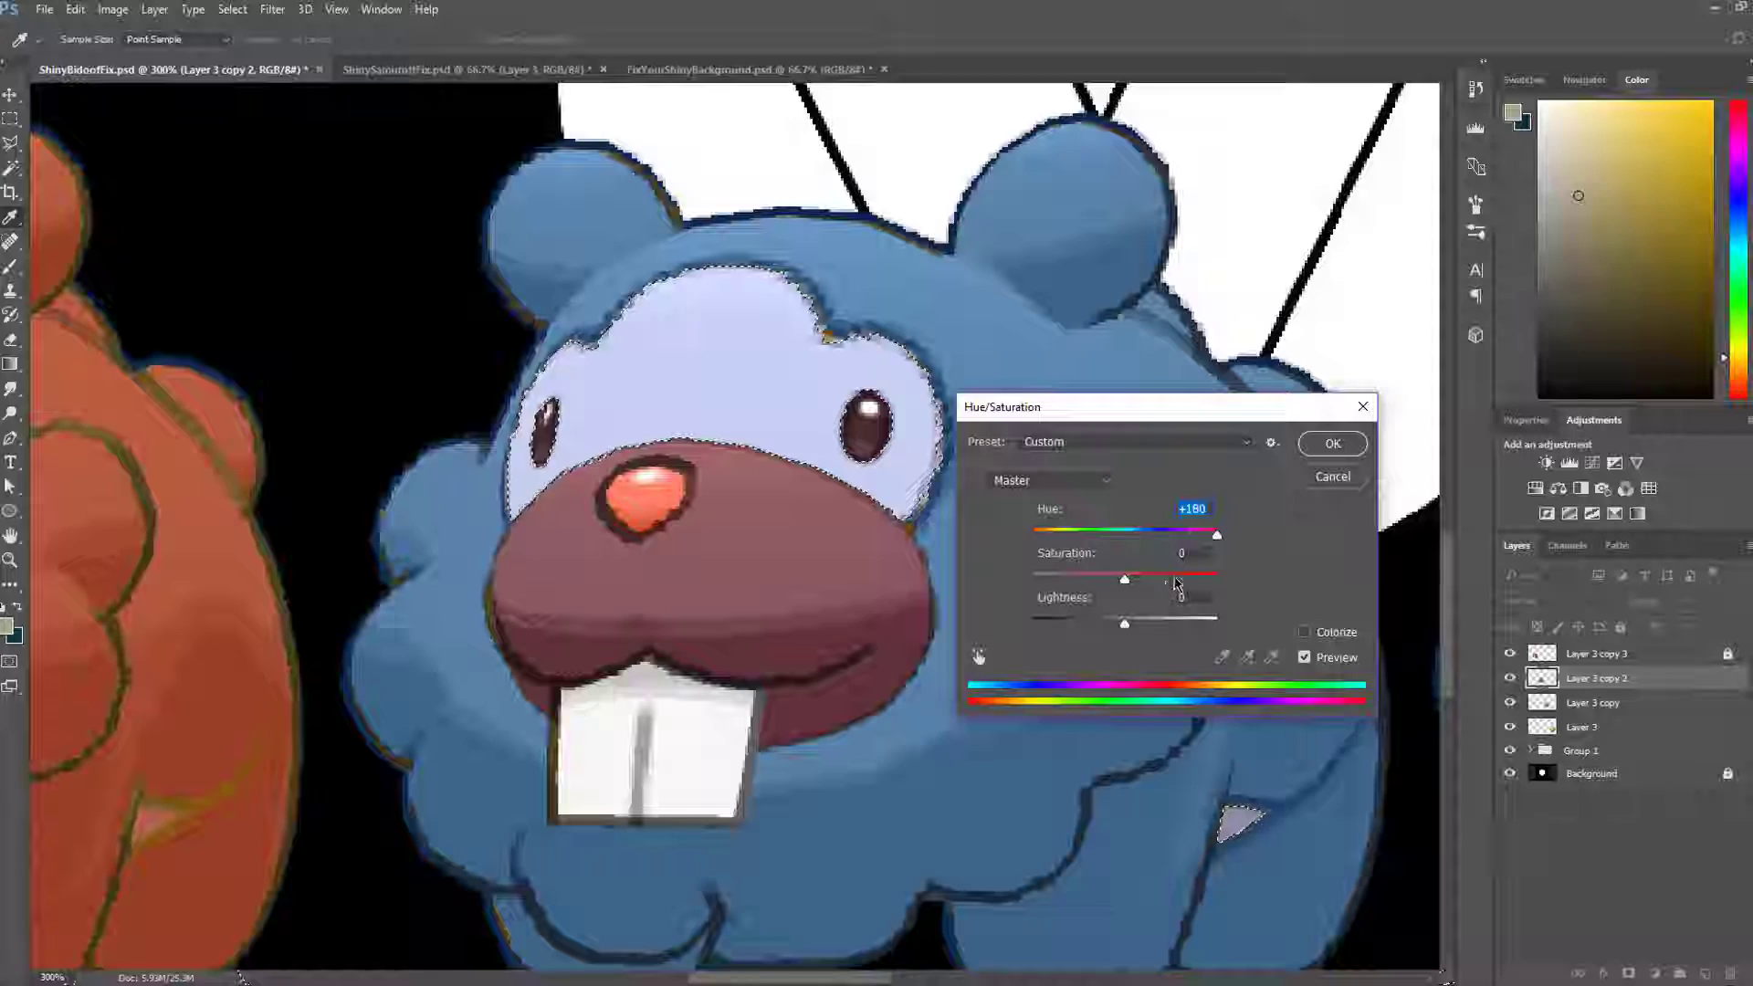
{"action": "left_click_drag", "start_coordinate": [1126, 579], "coordinate": [1173, 581]}
{"action": "left_click_drag", "start_coordinate": [1125, 624], "coordinate": [1128, 624]}
{"action": "scroll", "coordinate": [983, 795], "scroll_direction": "left", "scroll_amount": 8}
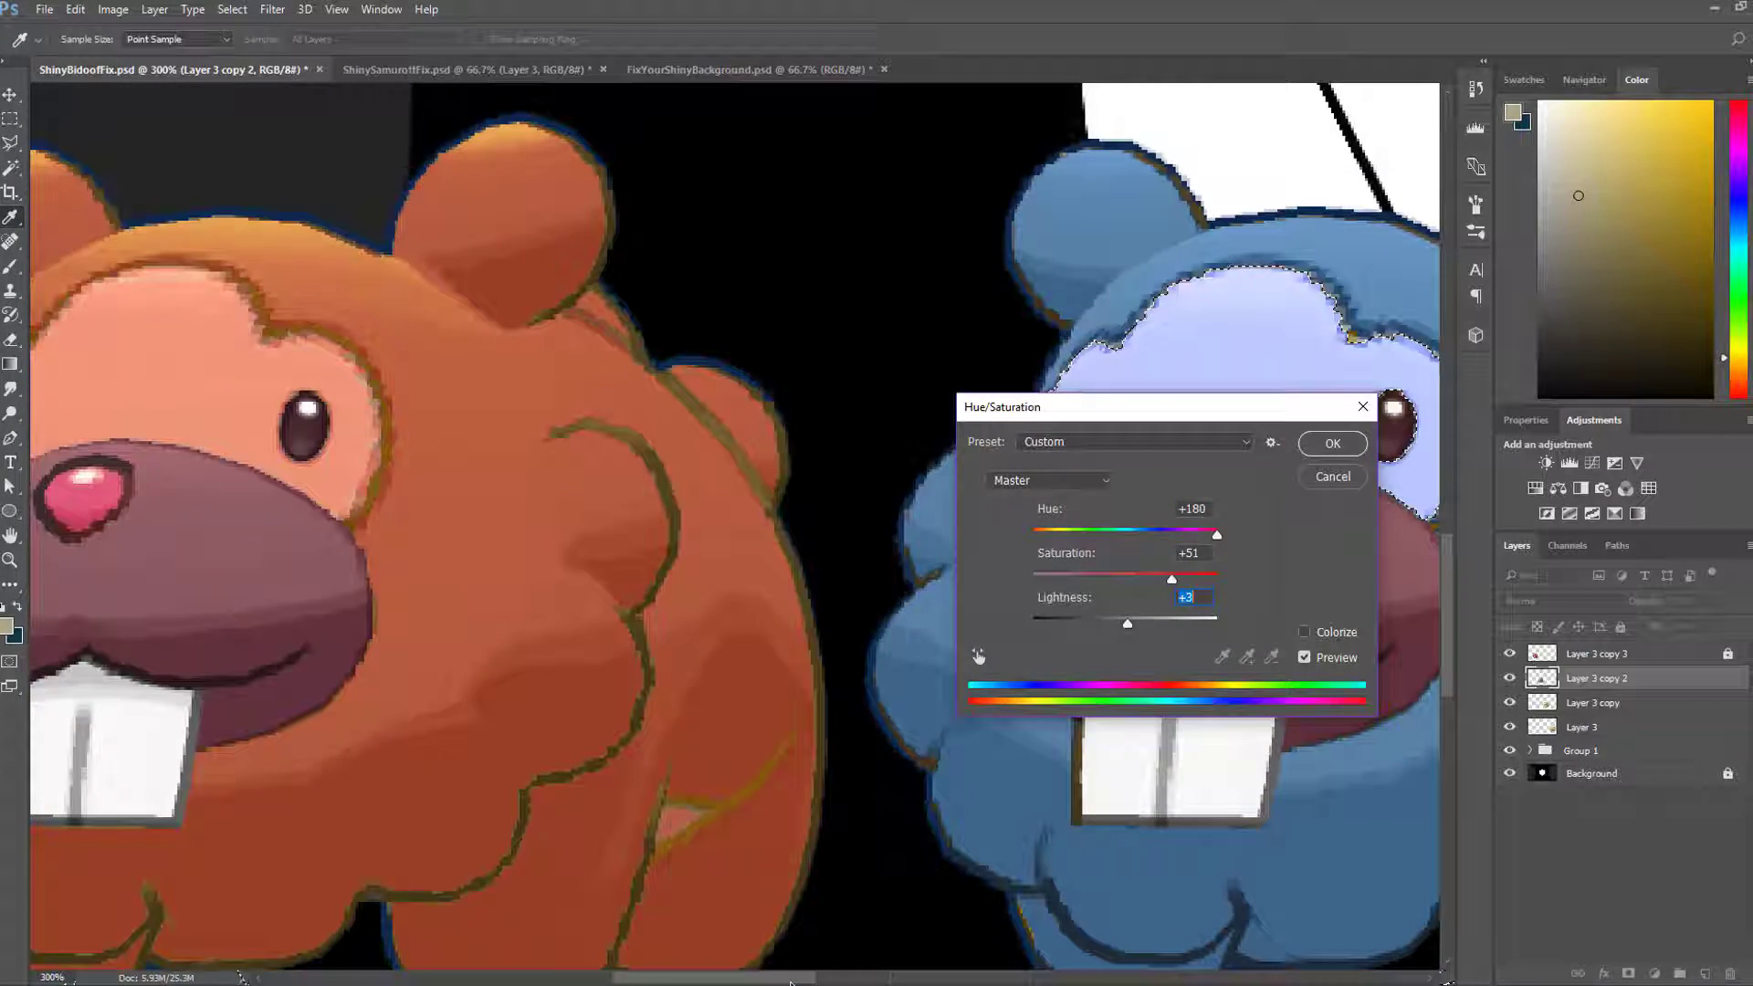
{"action": "scroll", "coordinate": [983, 795], "scroll_direction": "right", "scroll_amount": 3}
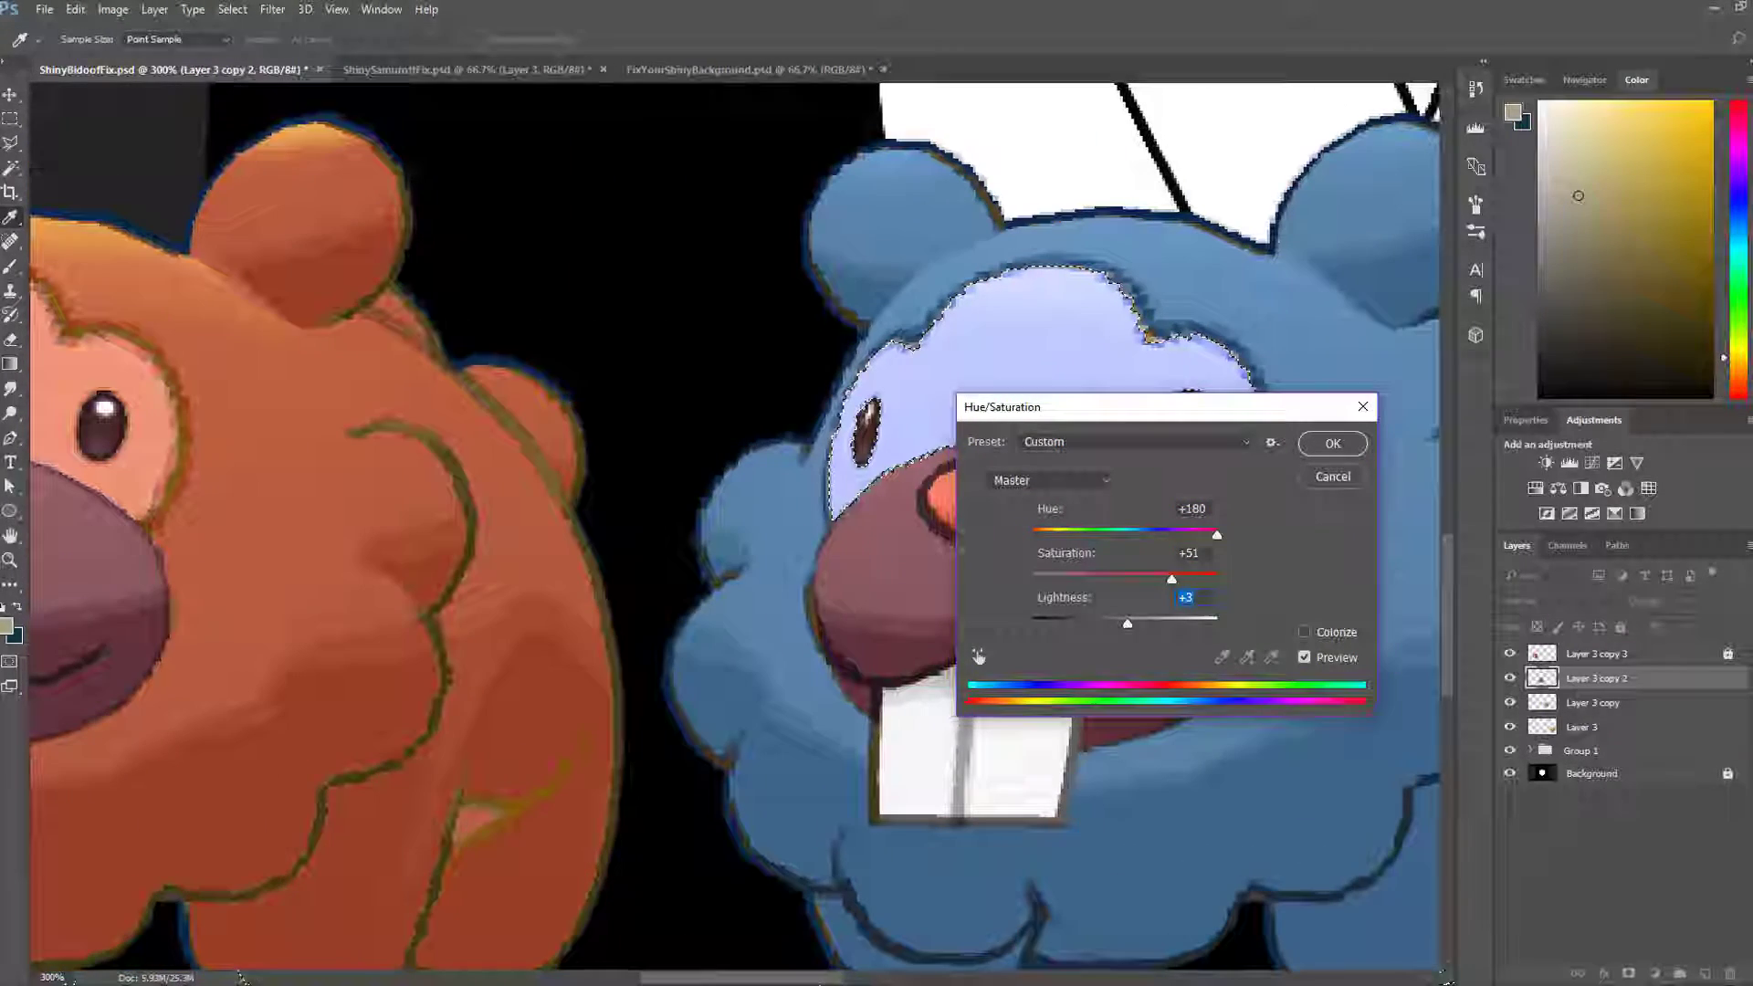
{"action": "left_click", "coordinate": [1330, 444]}
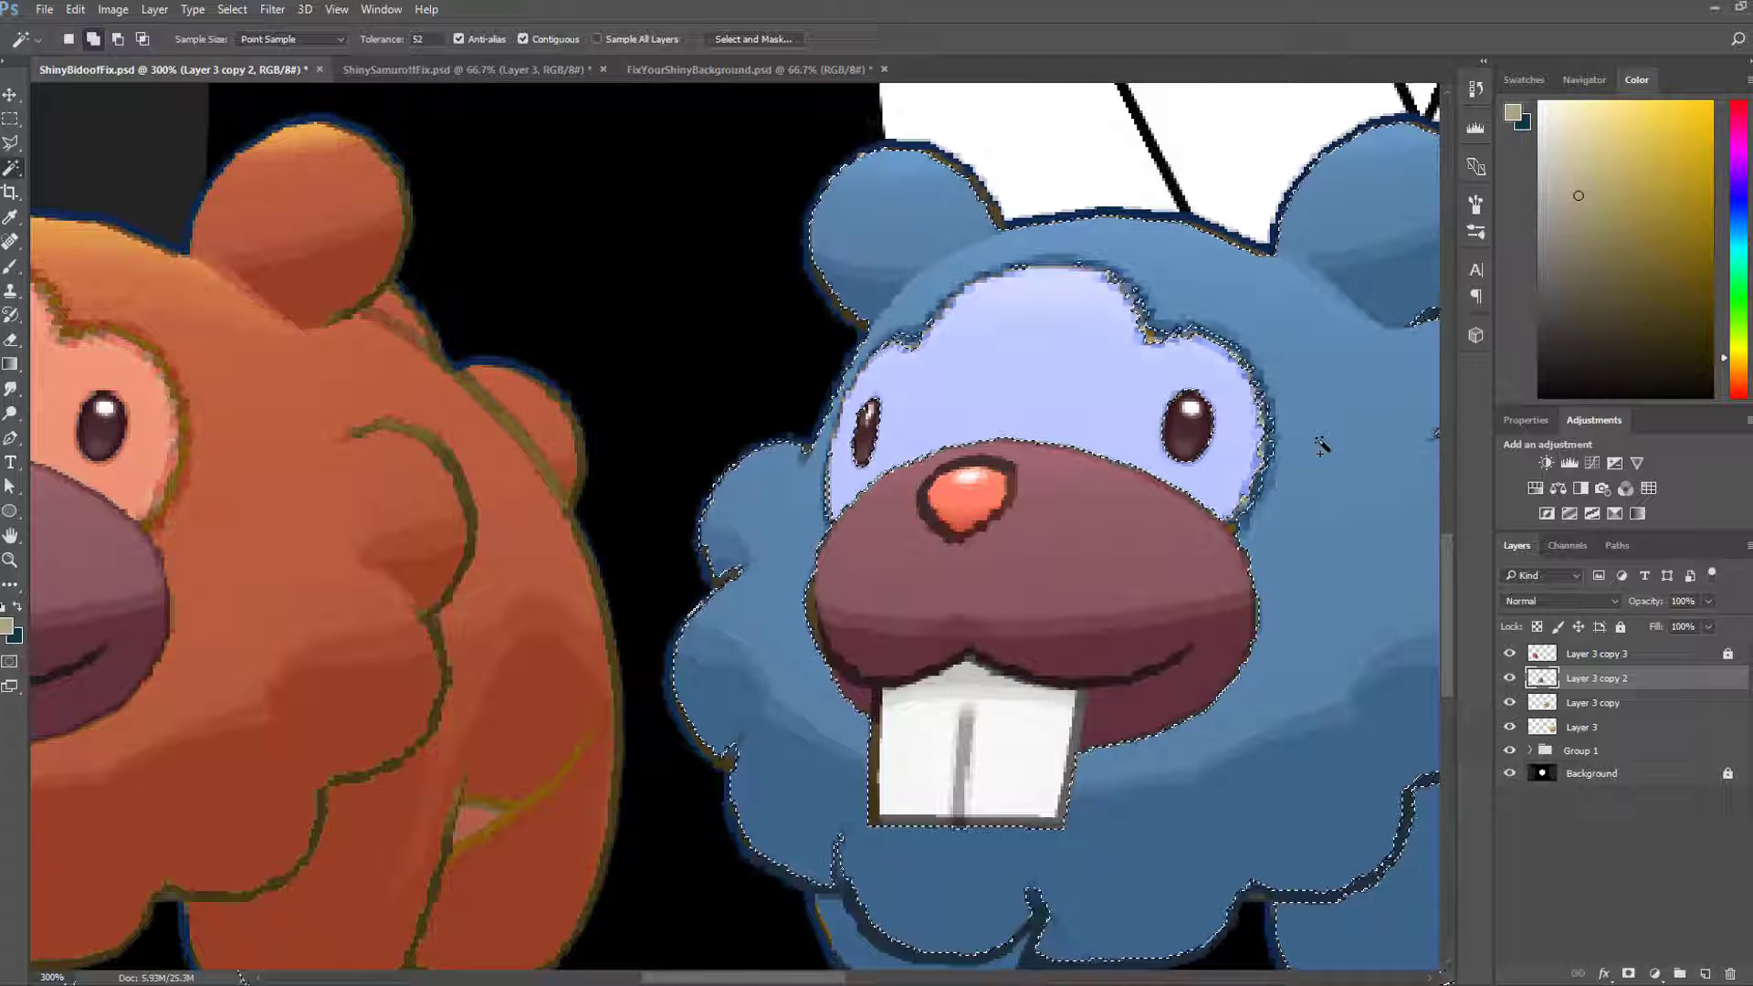
{"action": "key", "text": "ctrl+minus"}
{"action": "key", "text": "ctrl+minus"}
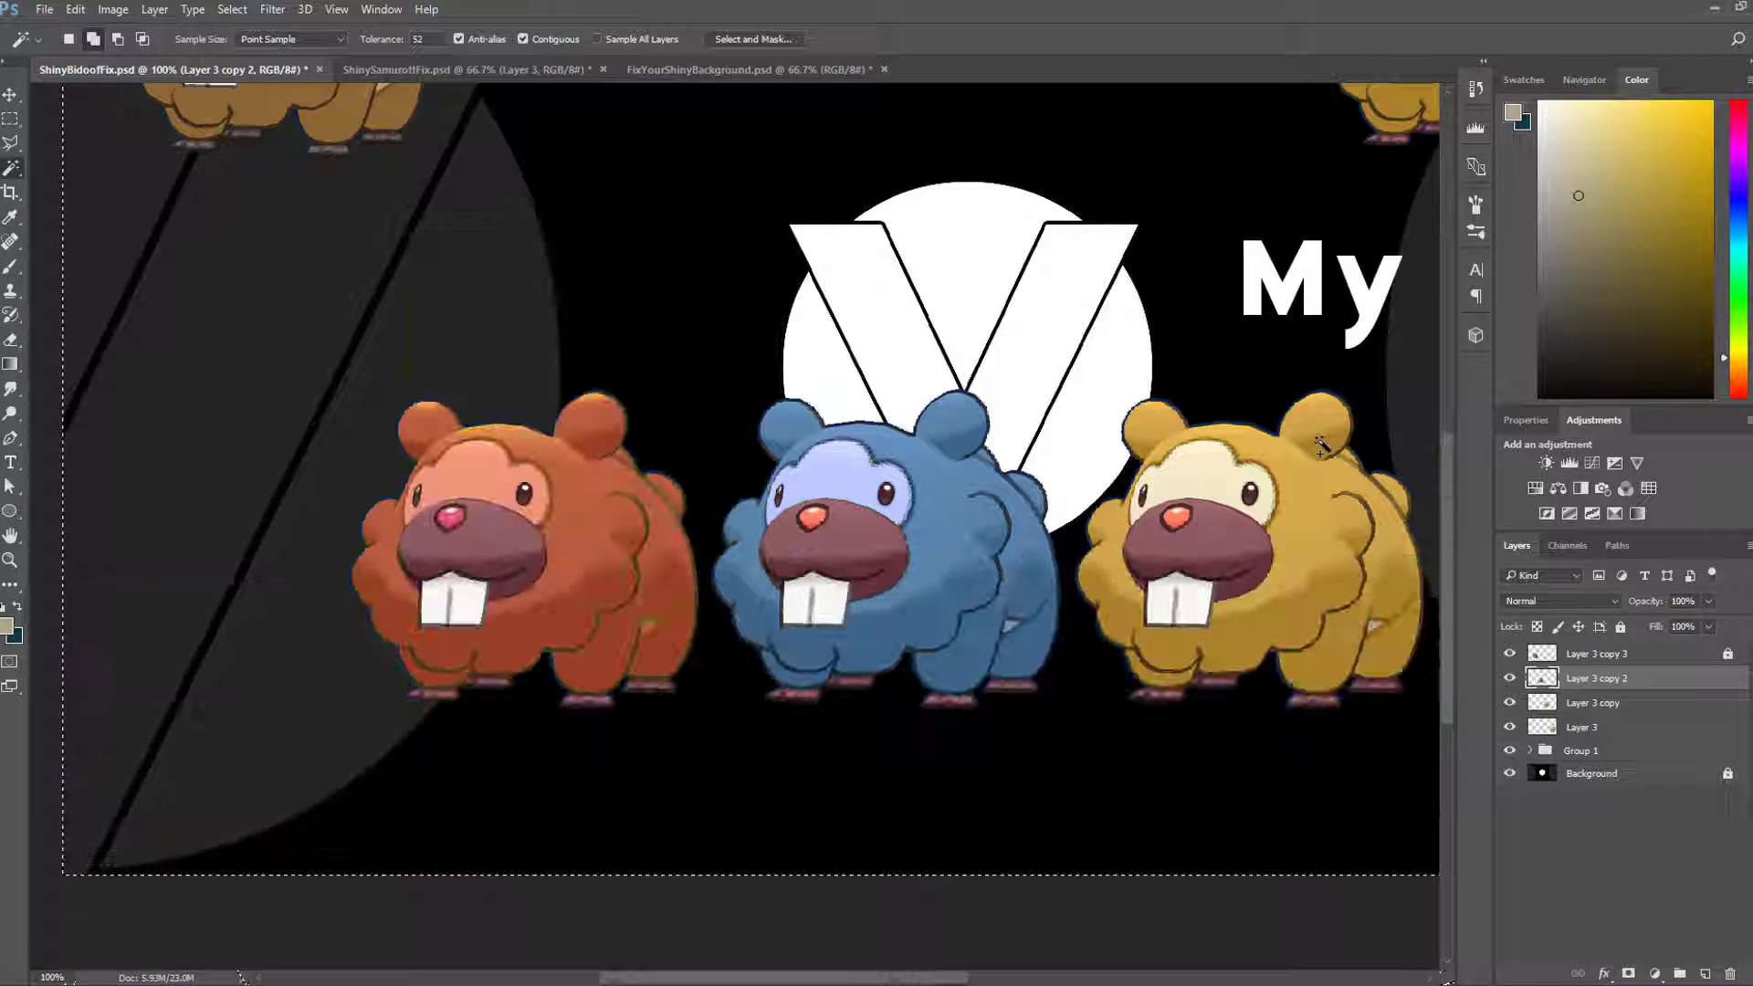